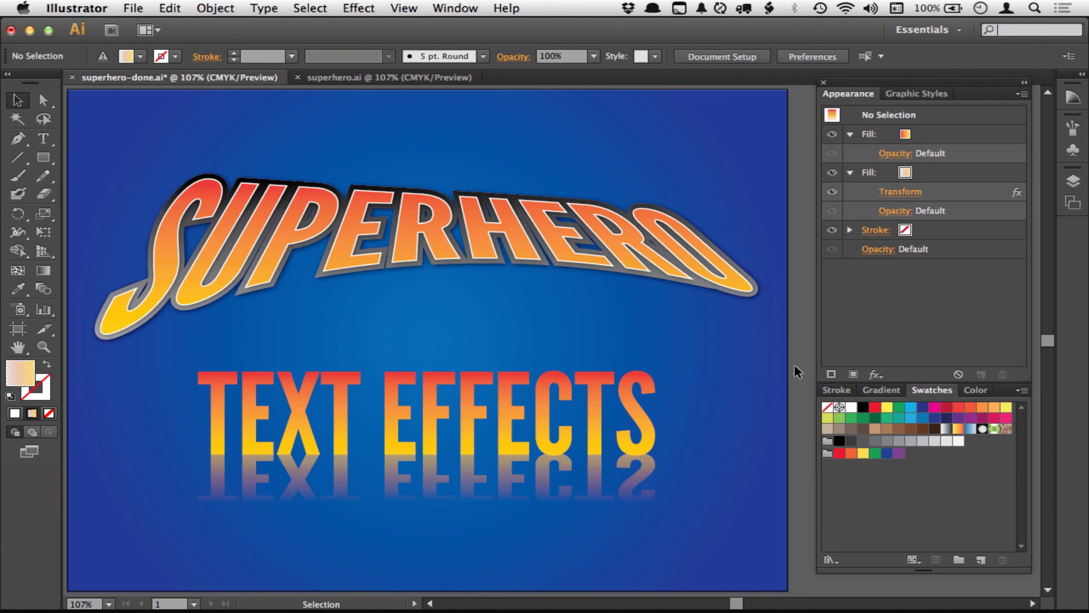
Replace the word TEXT with LIVE! in the finished TEXT EFFECTS line and deselect the text.
double_click(353, 390)
left_click_drag(354, 390, 196, 387)
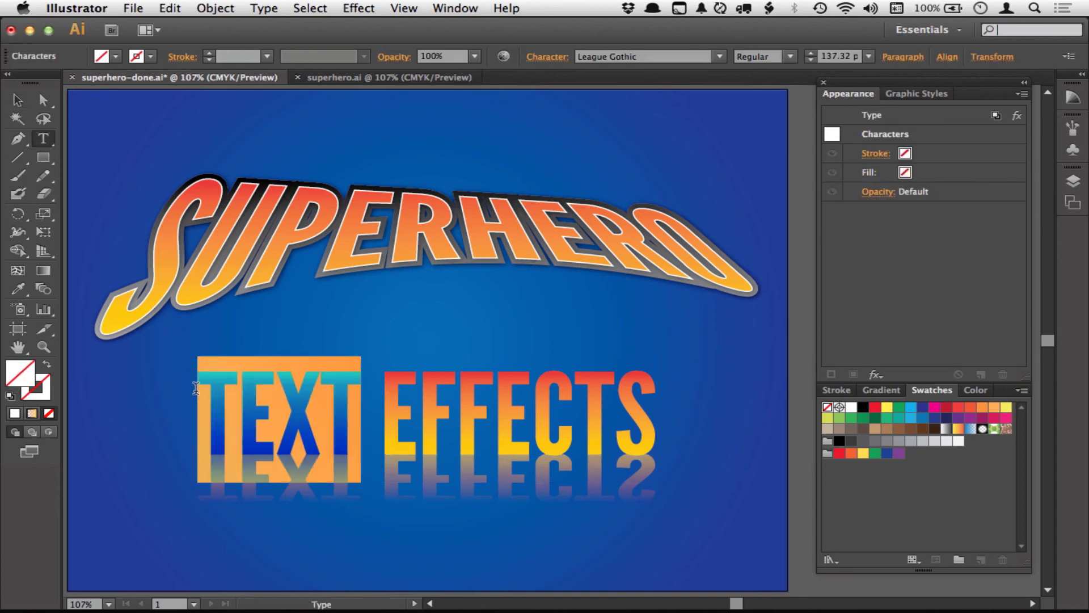
type("LIVE!")
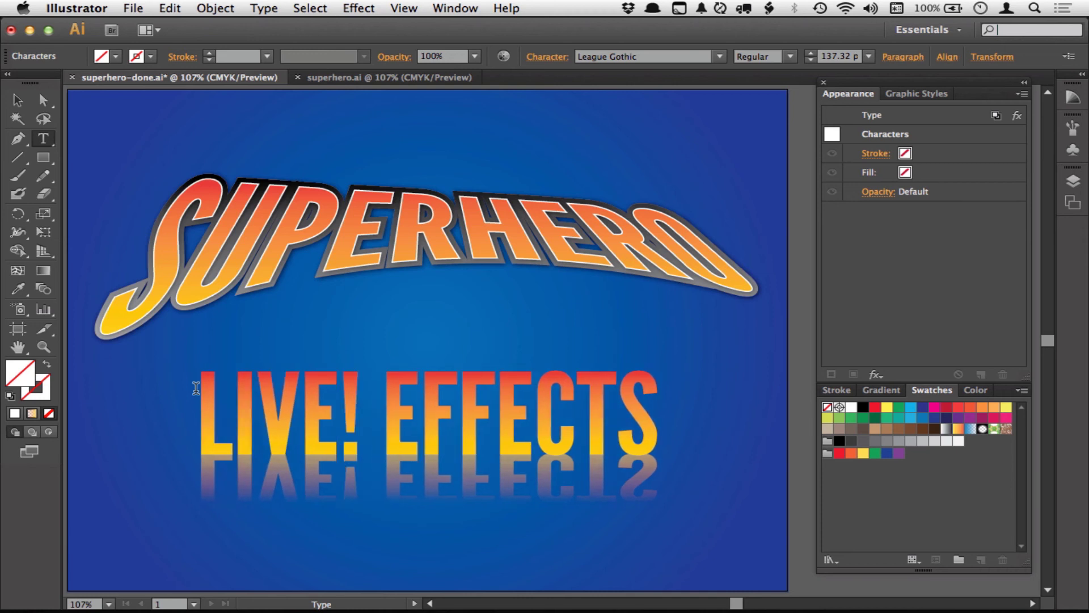
key("Escape")
left_click(125, 440)
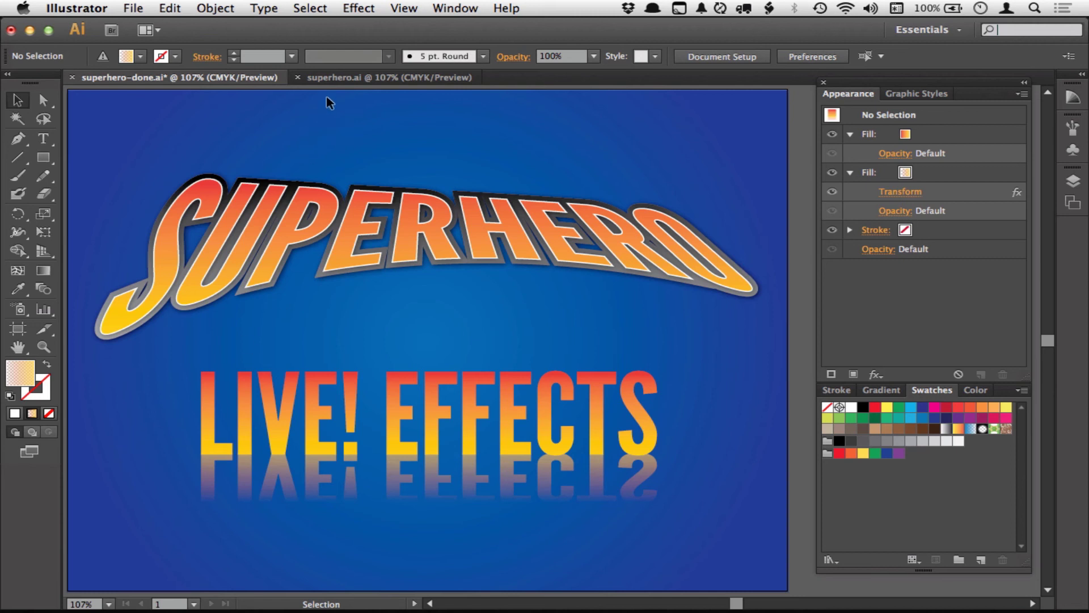
Switch to the superhero.ai document, select the SUPERHERO text and compare its Type and Characters appearance levels.
left_click(336, 83)
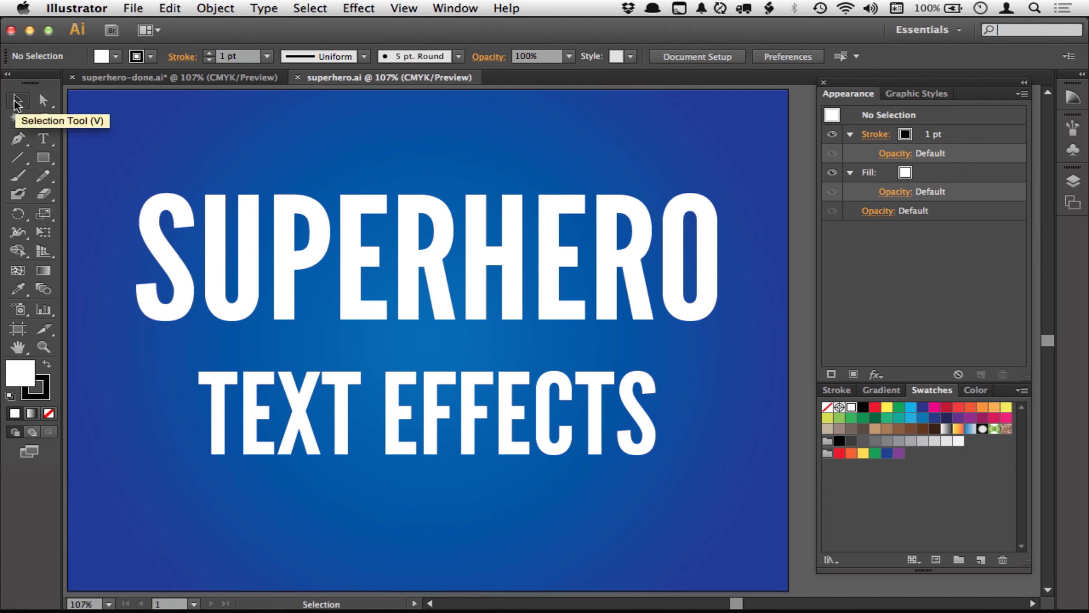
left_click(364, 244)
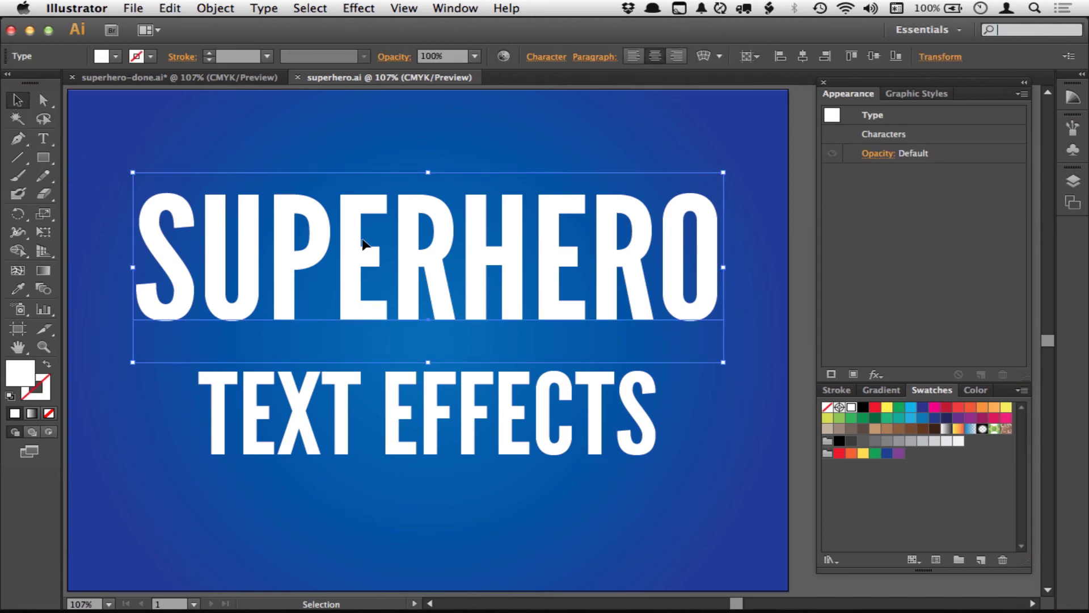
left_click(921, 135)
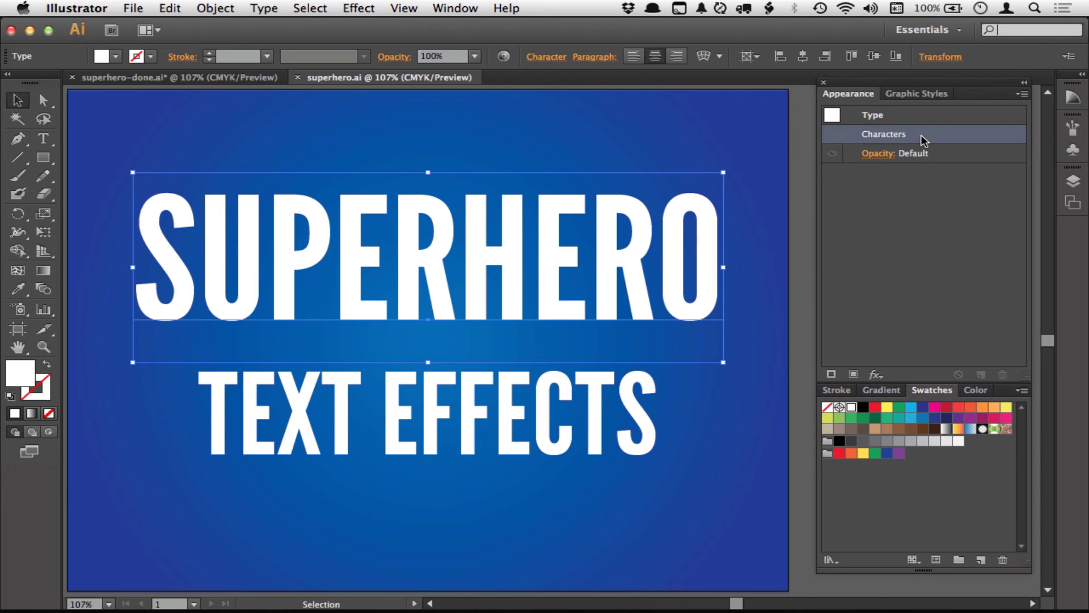
left_click(917, 112)
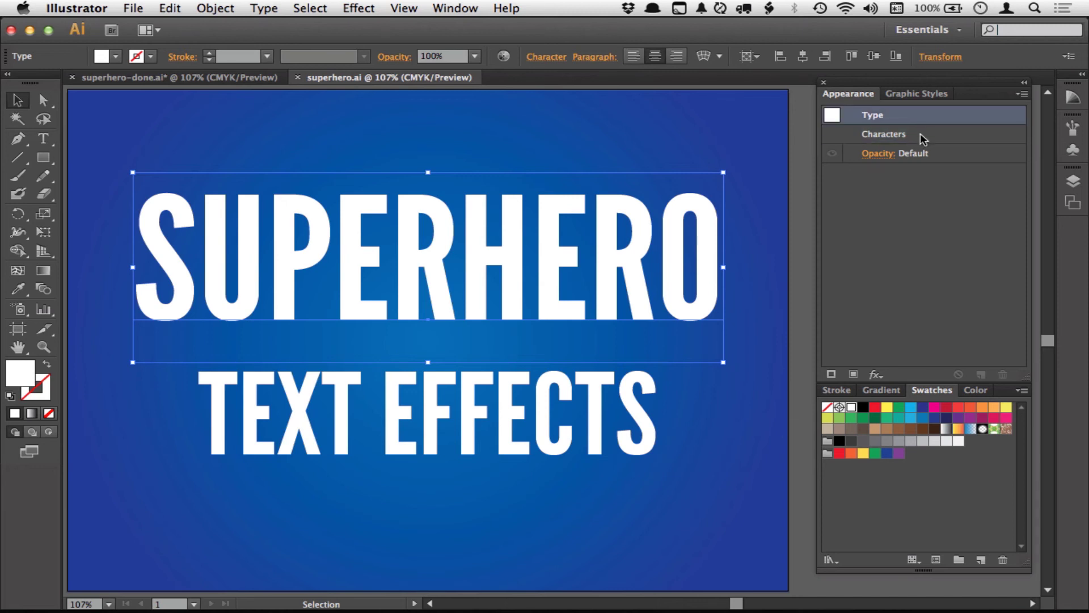
left_click(920, 133)
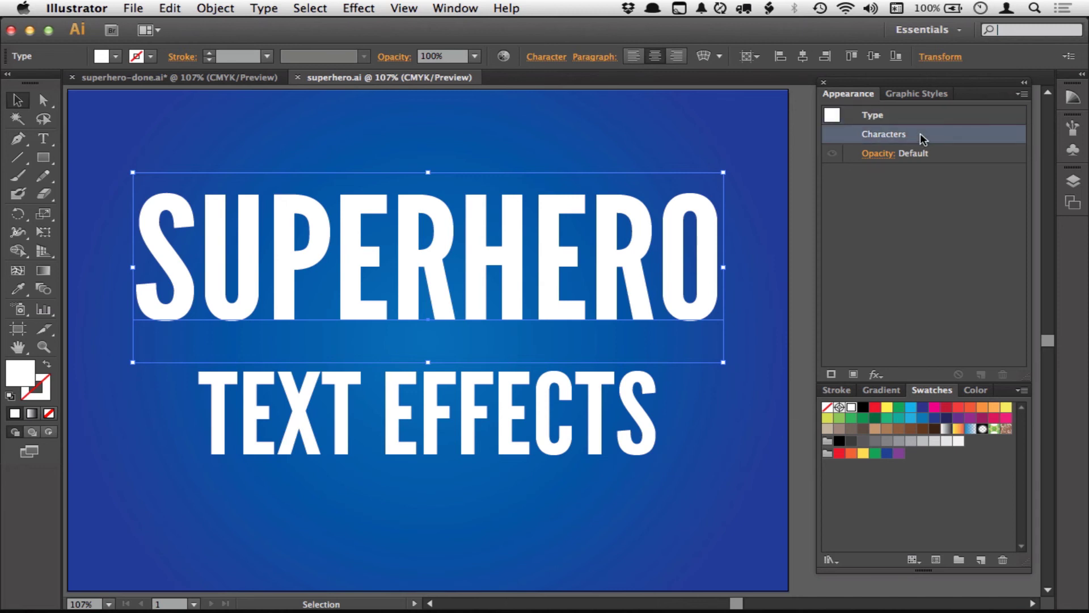
left_click(915, 115)
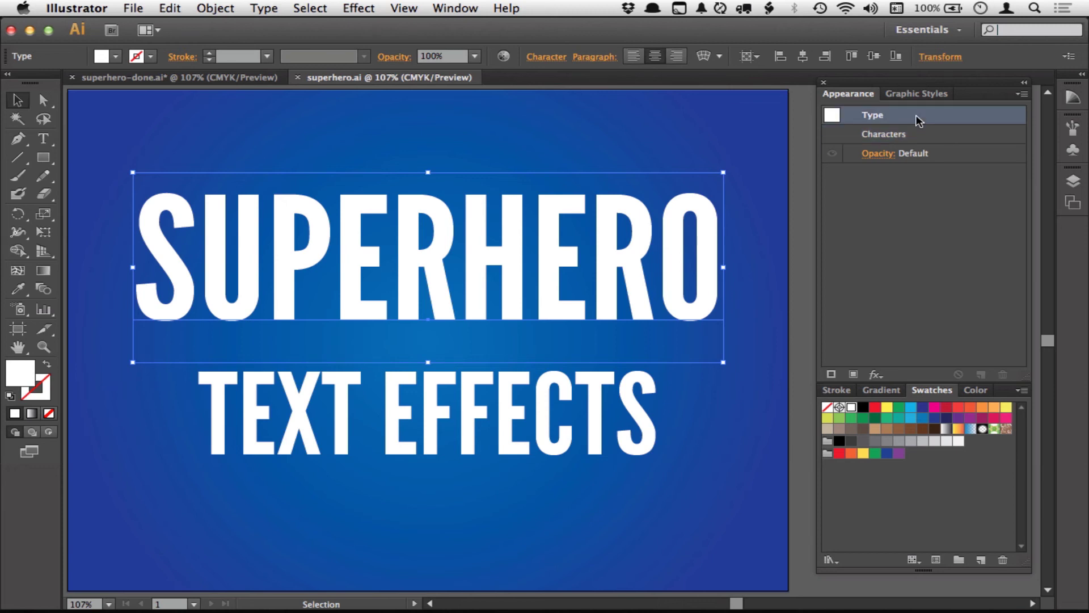
Try the White, Black gradient swatch on the Characters level of SUPERHERO.
left_click(913, 136)
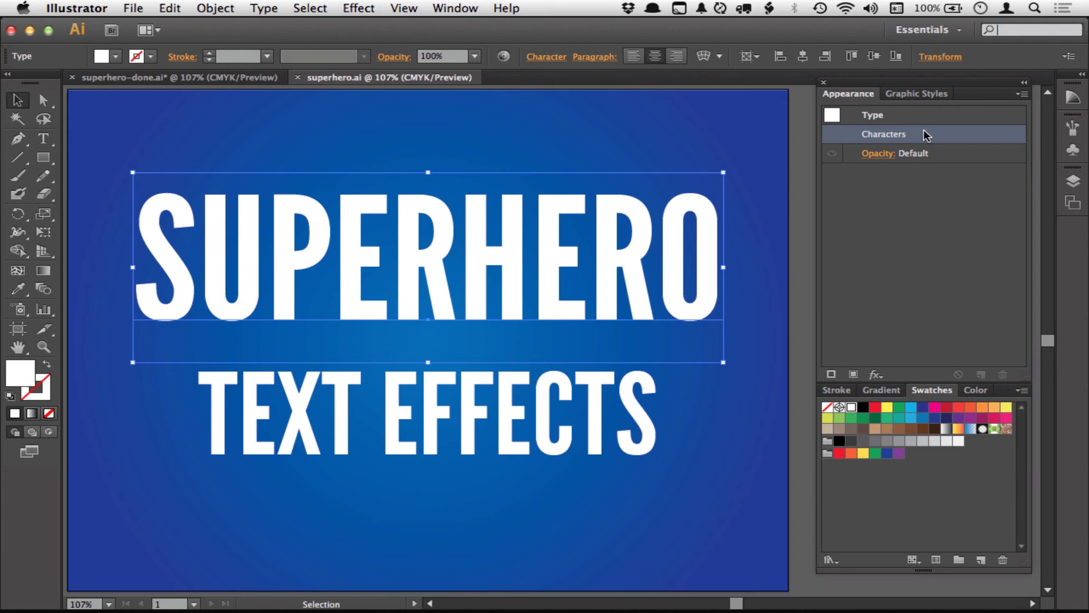
left_click(948, 429)
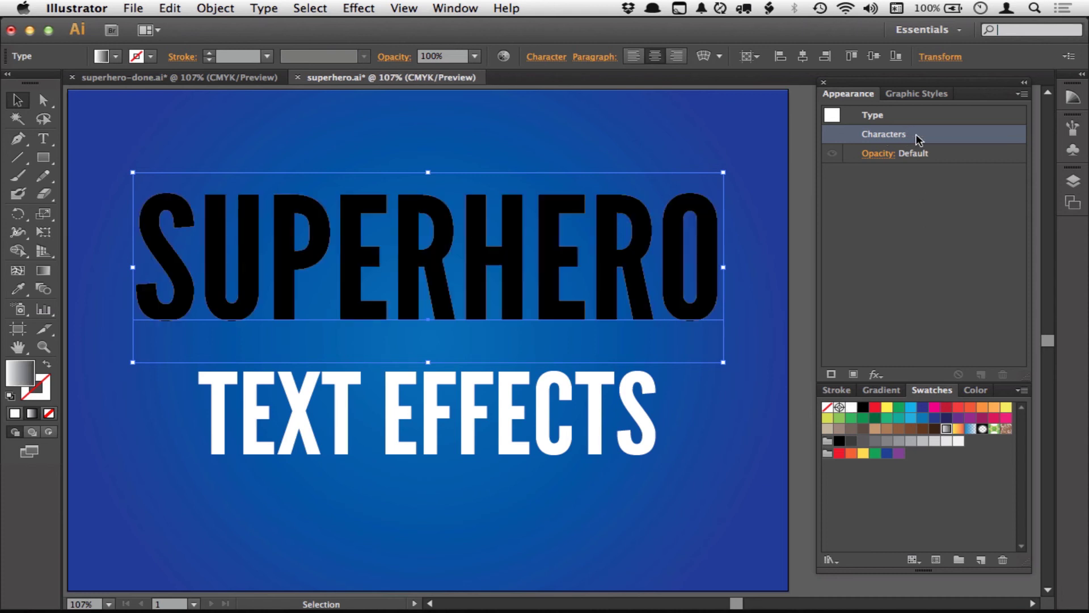
left_click(910, 117)
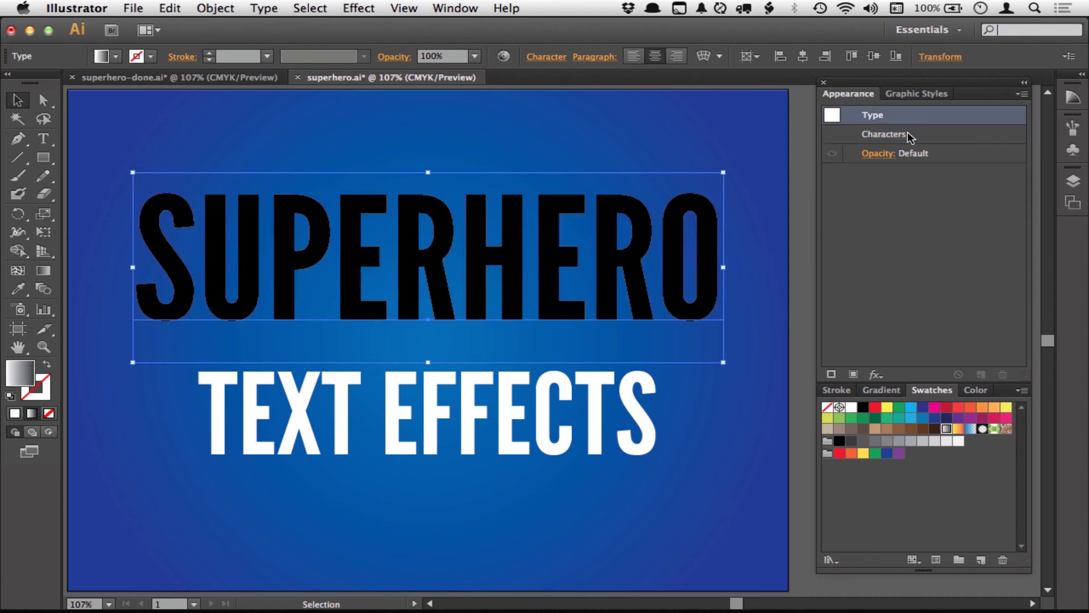
Remove the fill from the characters of SUPERHERO so they have neither fill nor stroke.
double_click(907, 137)
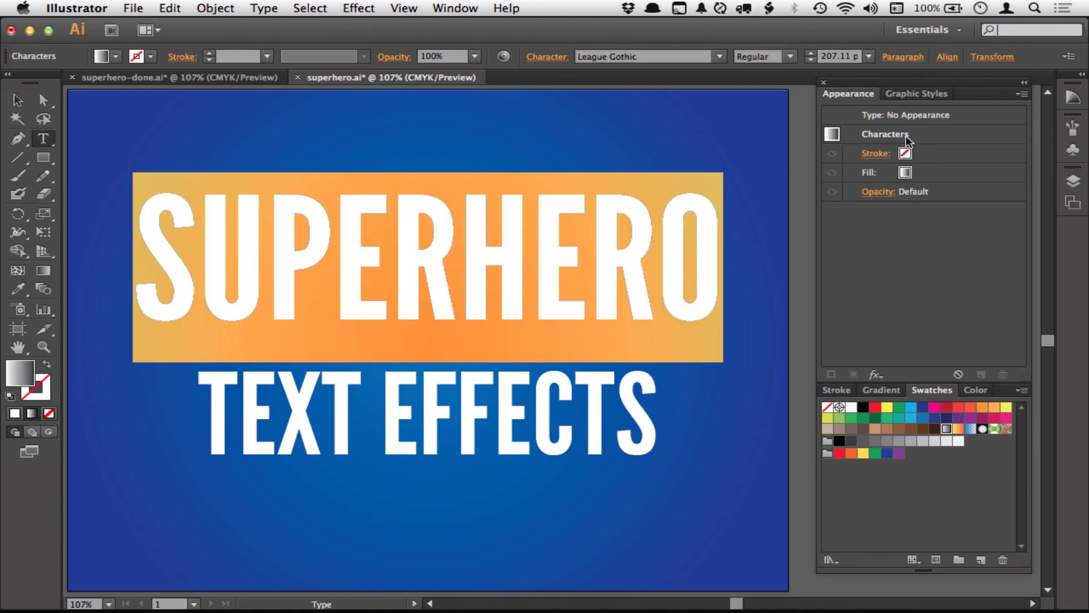
left_click(934, 171)
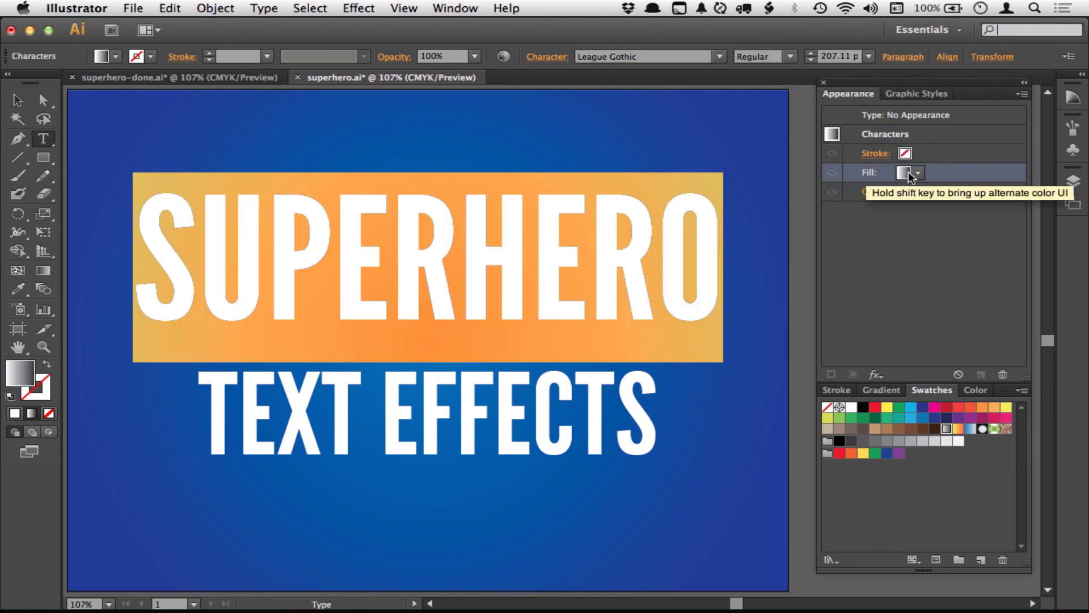
left_click(927, 137)
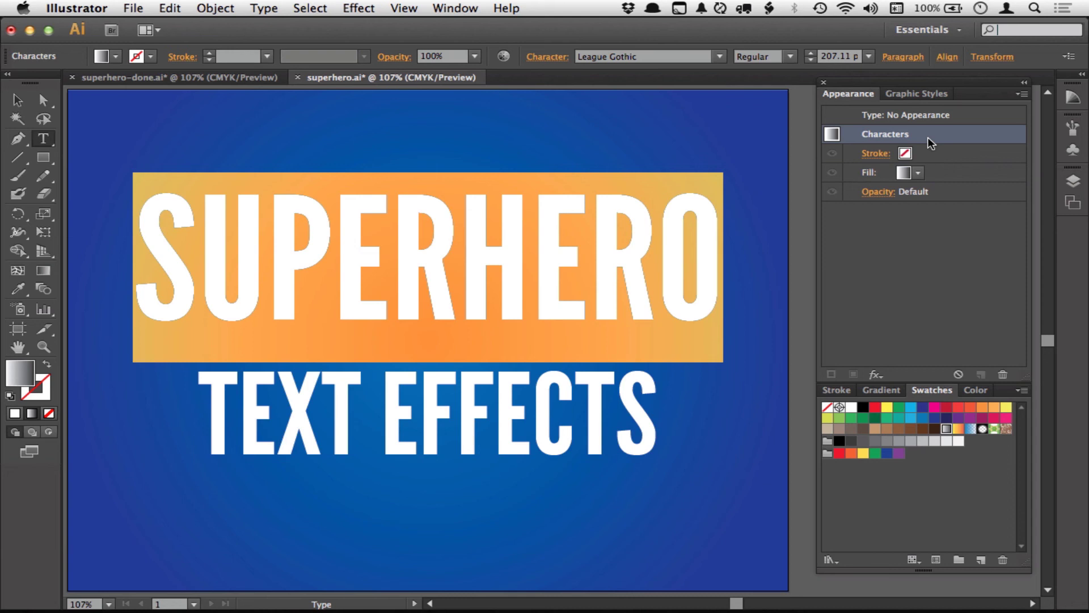
left_click(934, 169)
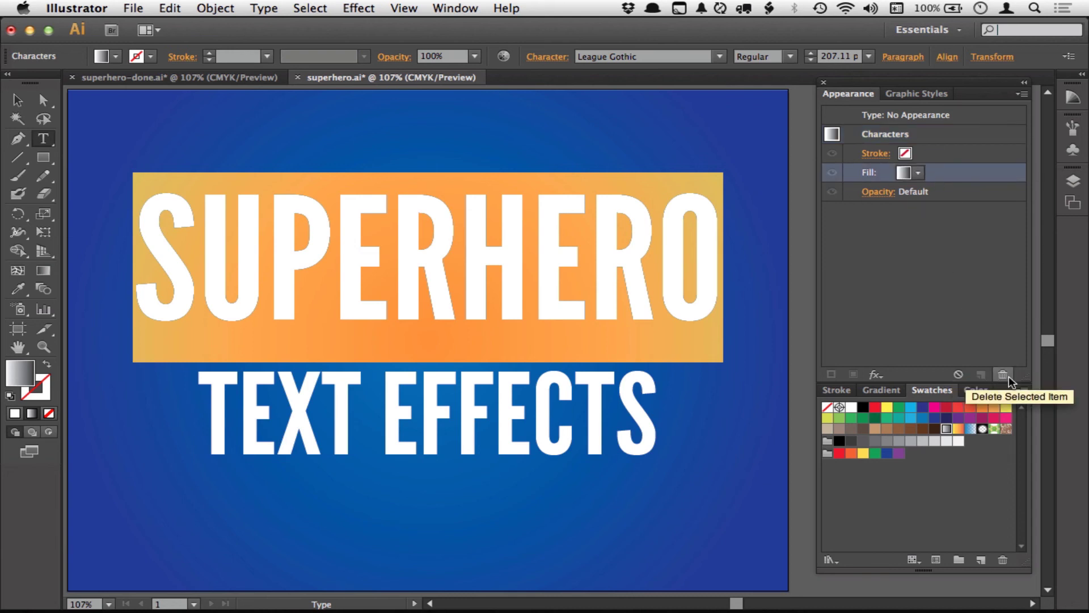
left_click(1003, 374)
left_click(928, 152)
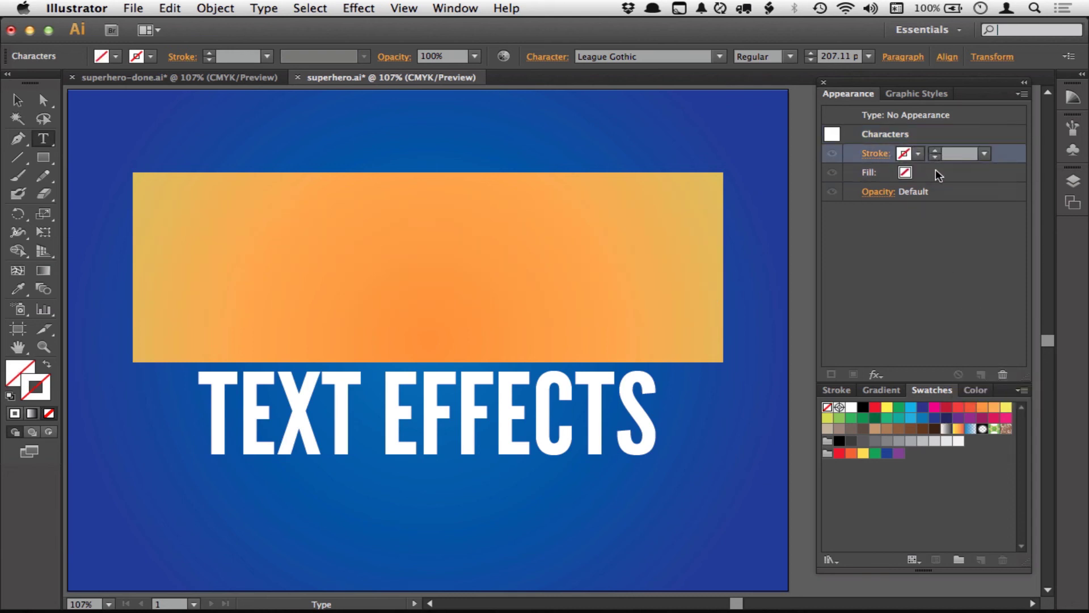
left_click(935, 172)
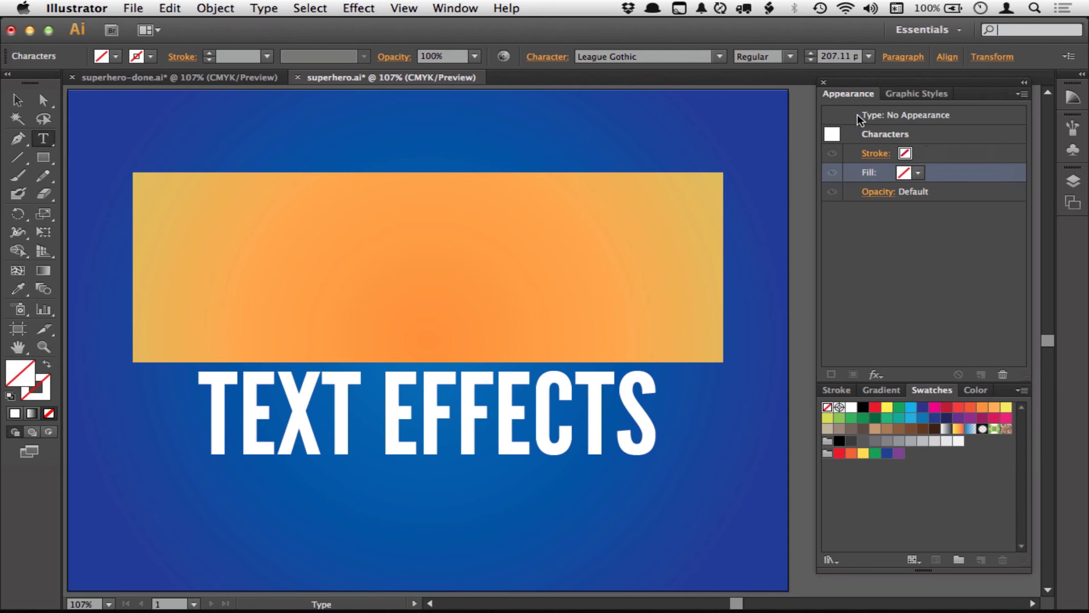
Add a new fill to the SUPERHERO type object and apply the yellow-to-red gradient swatch to it.
left_click(879, 118)
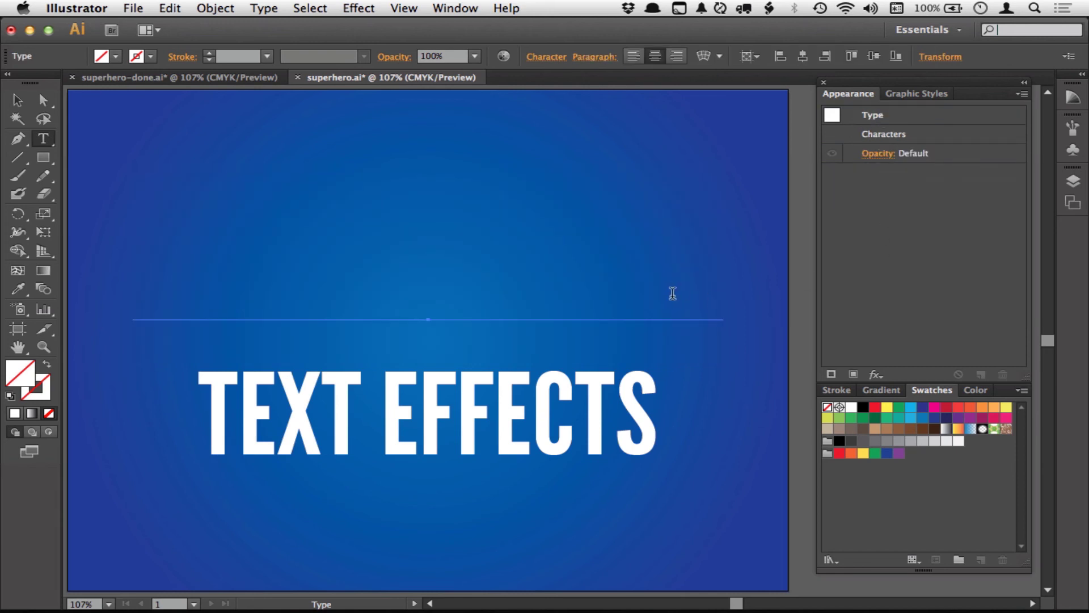
left_click(854, 373)
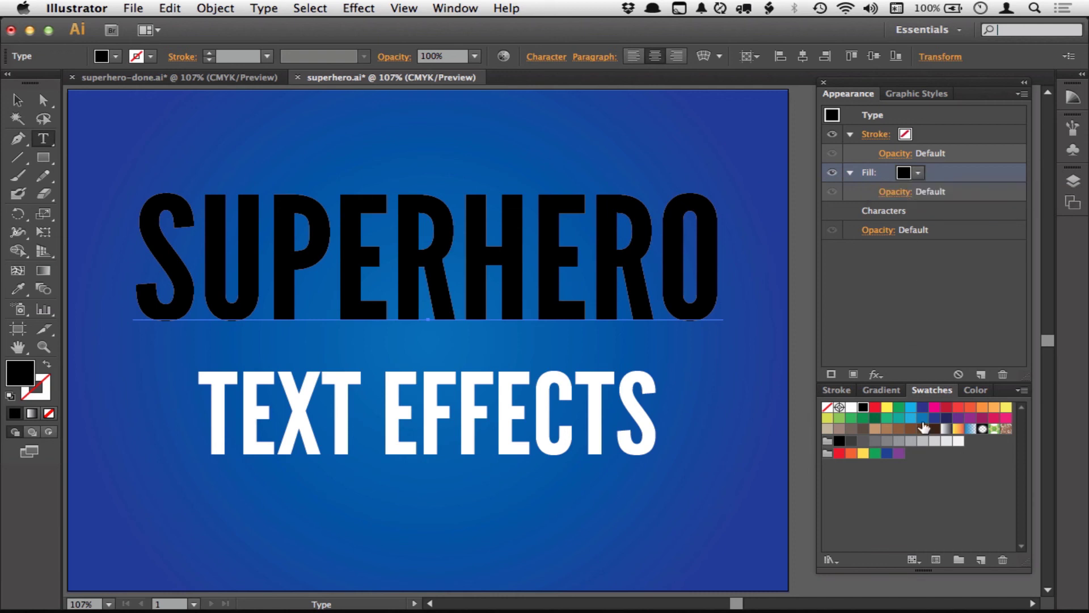
left_click(958, 429)
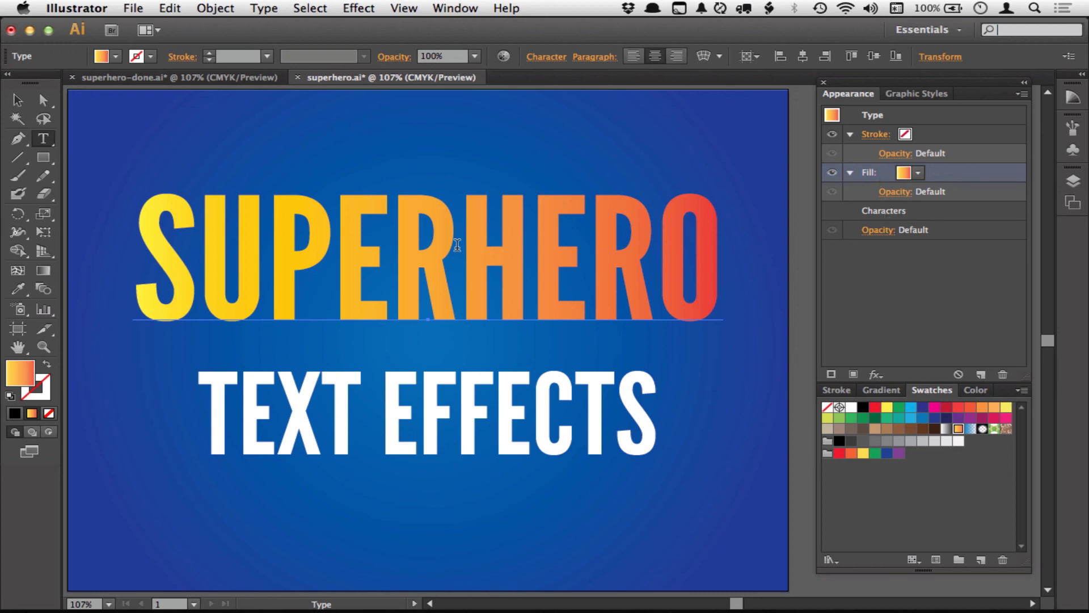
Redirect the fill gradient vertically across SUPERHERO, with yellow at the base of the letters and orange-red above.
left_click(43, 271)
mouse_move(384, 193)
left_mouse_down()
mouse_move(388, 338)
mouse_move(386, 145)
left_mouse_up()
key("v")
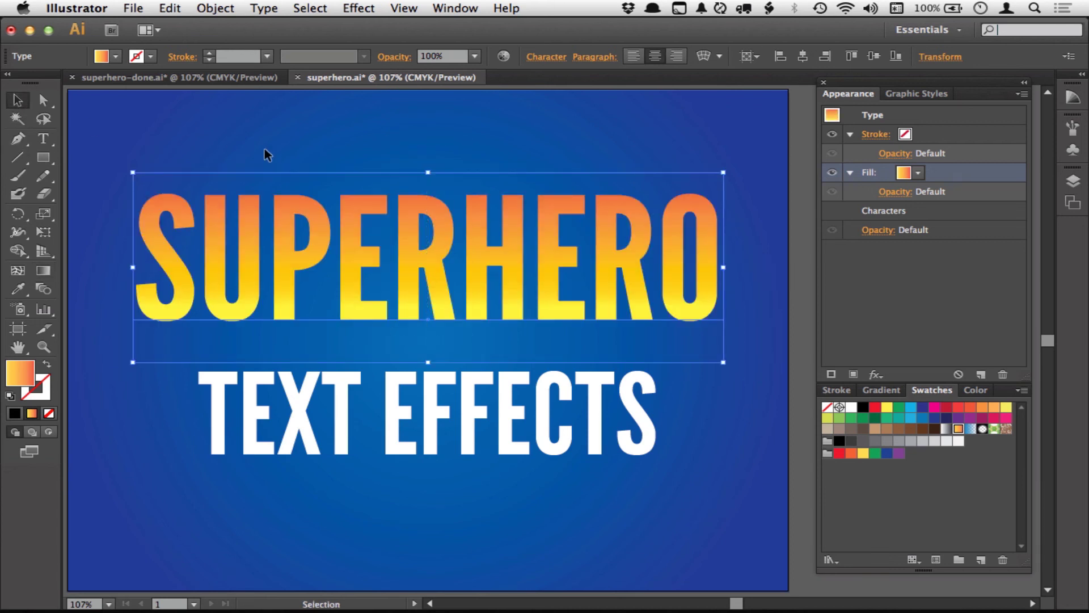
Edit the SUPERHERO text to read MY HERO.
double_click(375, 216)
key("Delete")
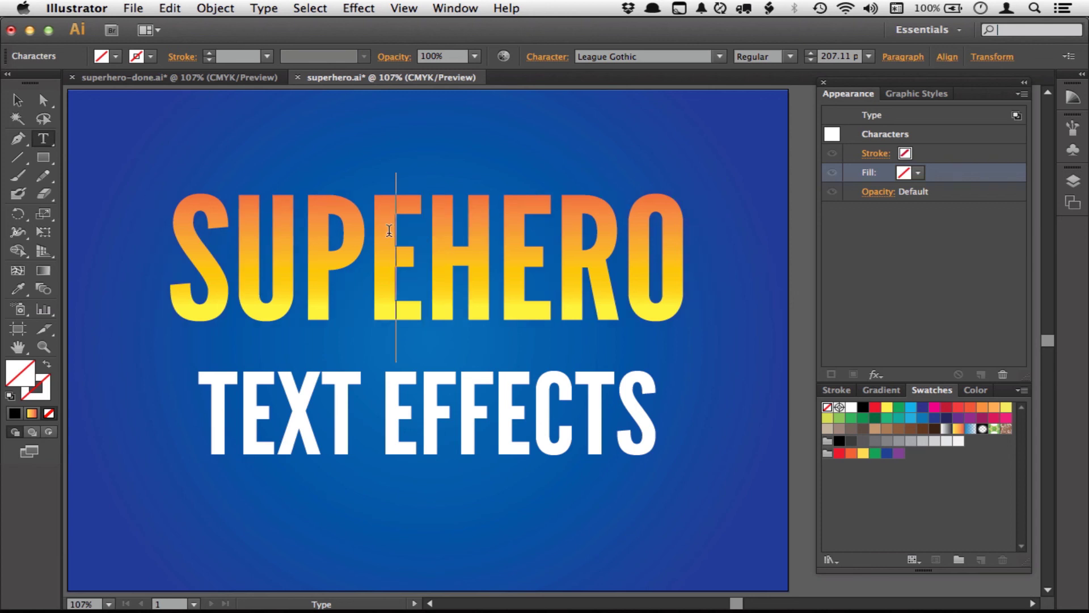
key("BackSpace")
key("BackSpace")
key("BackSpace")
key("BackSpace")
type("MY")
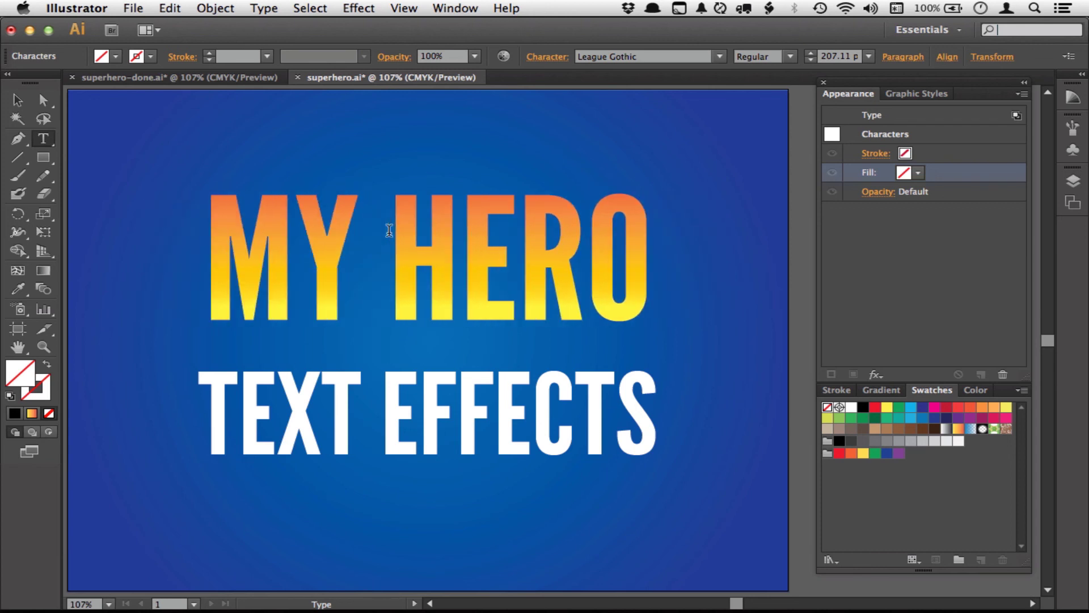
Change MY HERO back to SUPERHERO and finish editing the text.
key("BackSpace")
key("BackSpace")
key("BackSpace")
type("SUPER")
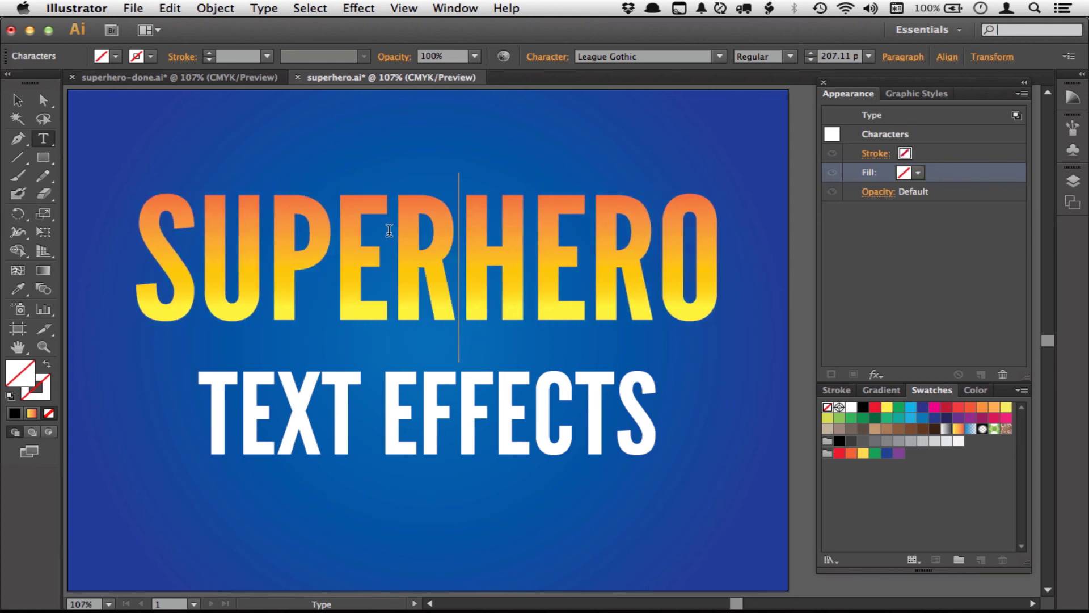
key("BackSpace")
key("Escape")
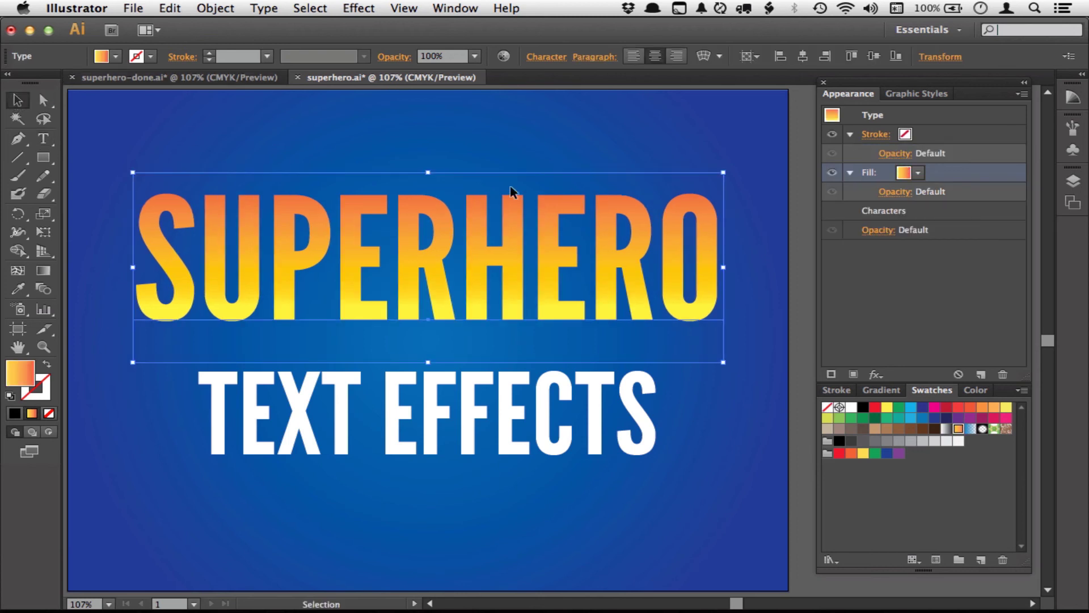
Apply the White, Black gradient swatch to the stroke of the SUPERHERO type object.
left_click(920, 142)
left_click(918, 137)
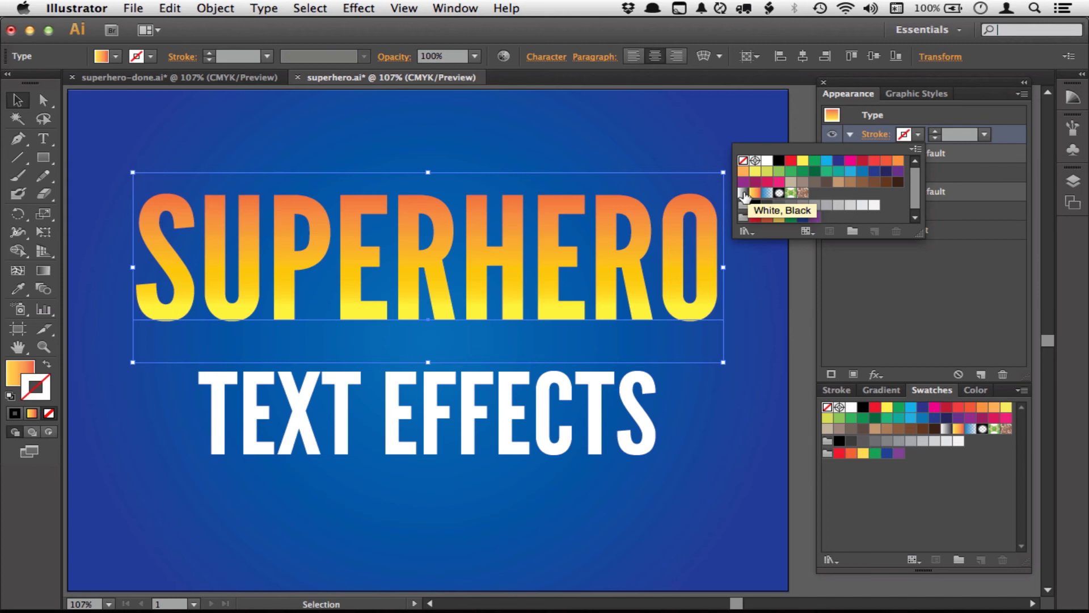
left_click(743, 192)
Set the stroke weight of SUPERHERO to 16 pt.
left_click(935, 131)
left_click(935, 131)
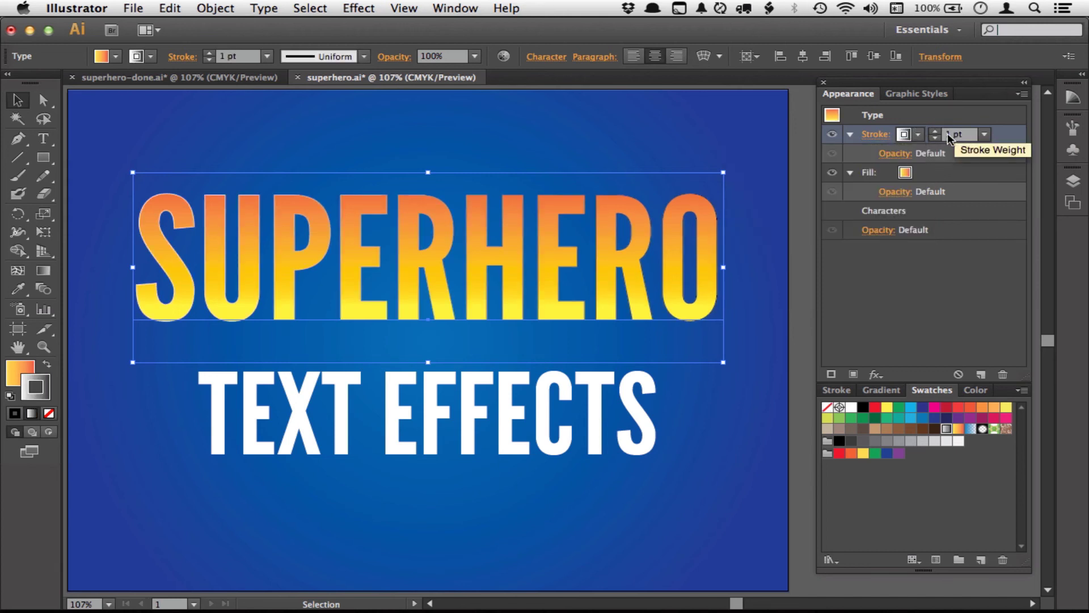
left_click(935, 131)
left_click(935, 131)
left_click(936, 132)
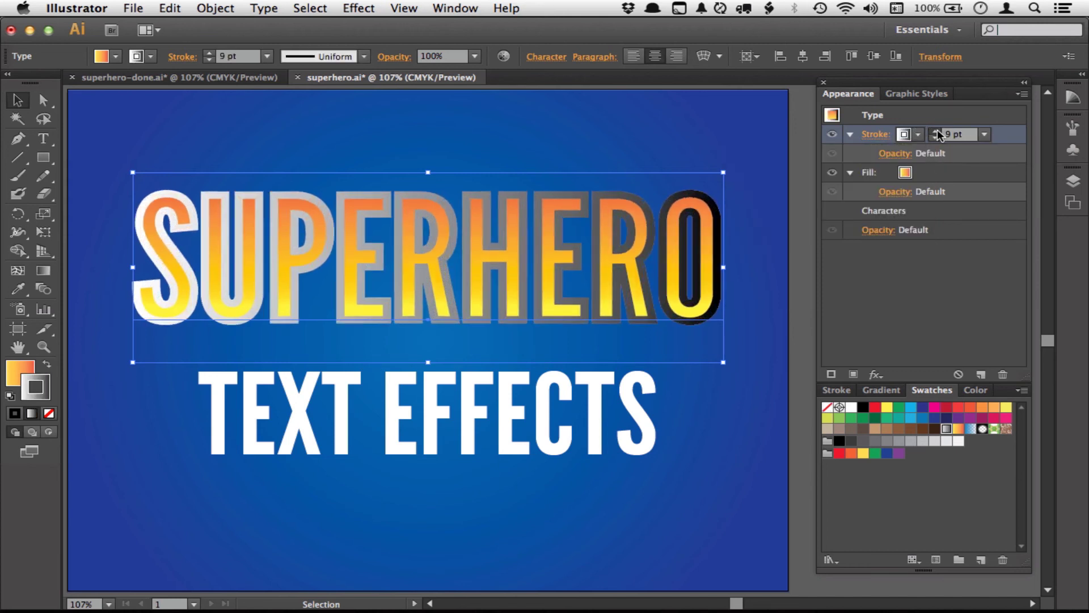
left_click(936, 132)
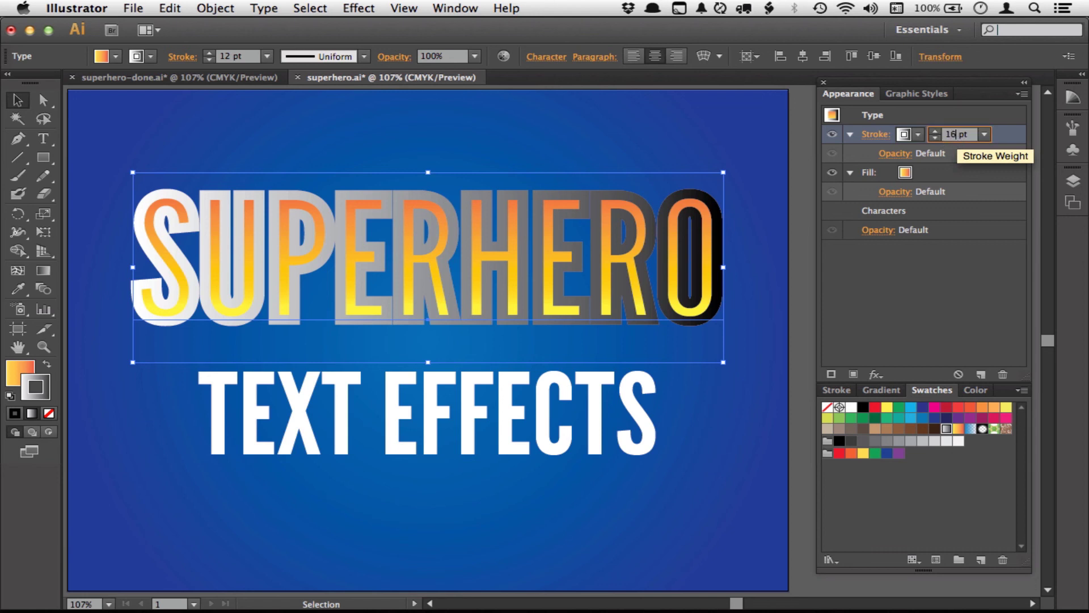
left_click(934, 131)
left_click(935, 131)
left_click(935, 131)
left_click(934, 131)
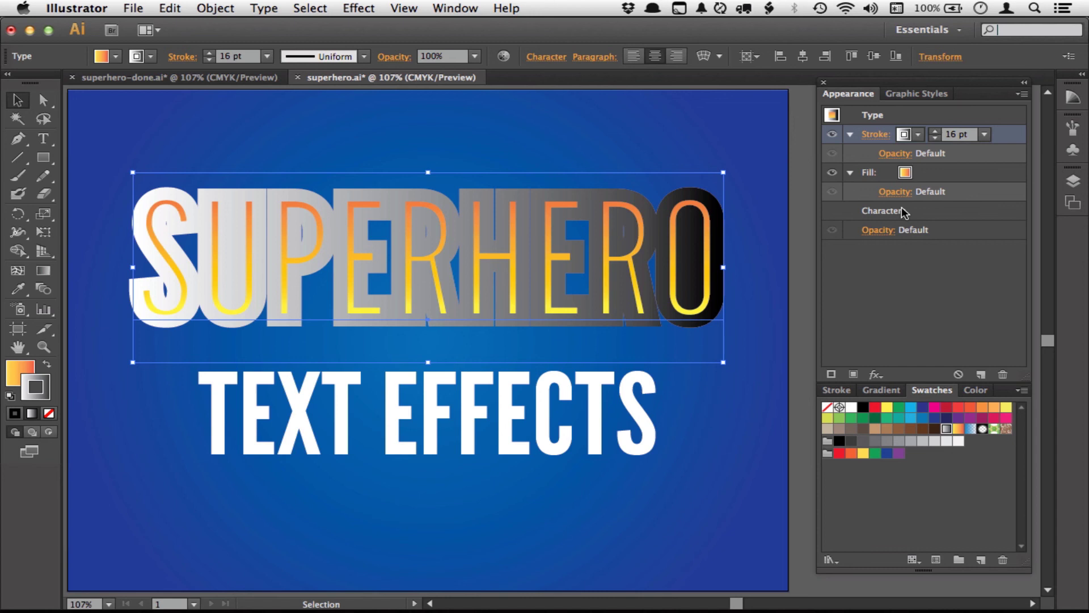
Collapse the fill and stroke details and move the stroke below the fill in the appearance order.
left_click(851, 172)
left_click(850, 135)
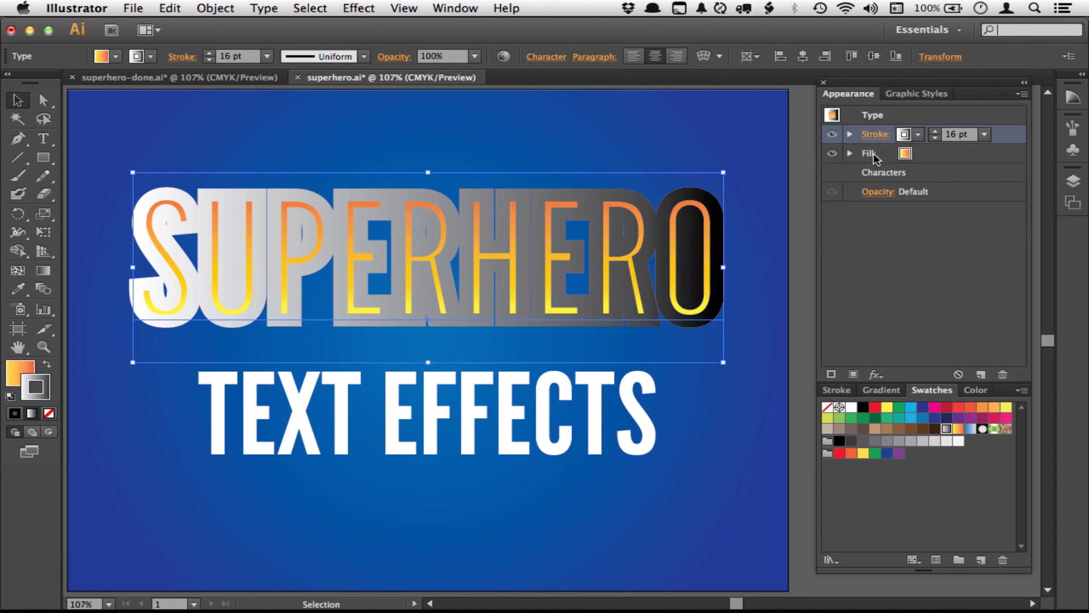
left_click(875, 118)
left_click_drag(1005, 134, 988, 164)
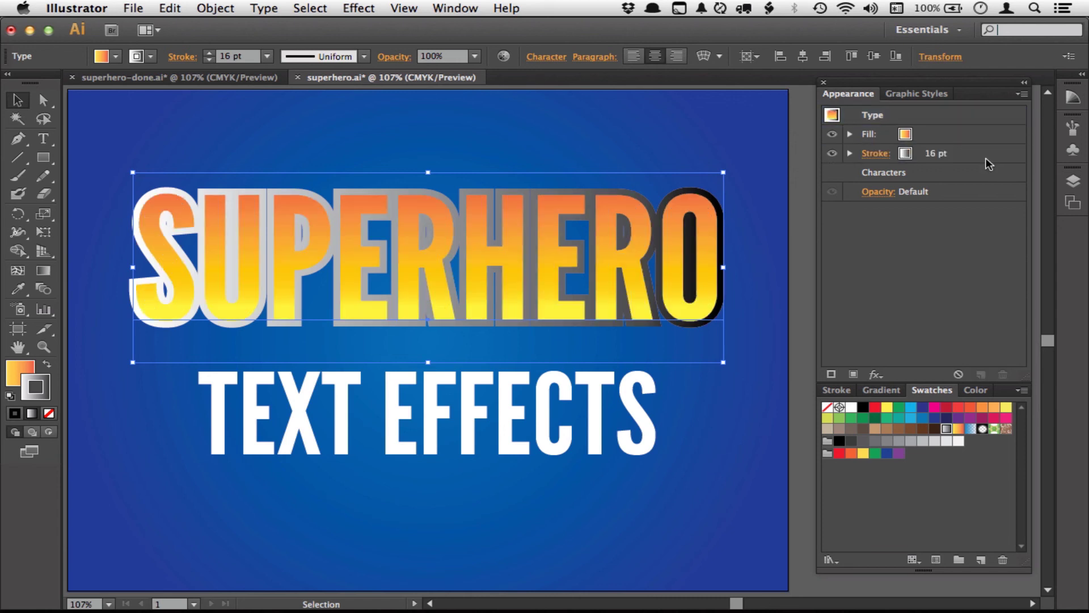
Set the gradient angle of the SUPERHERO 16 pt stroke to 90°.
left_click(954, 159)
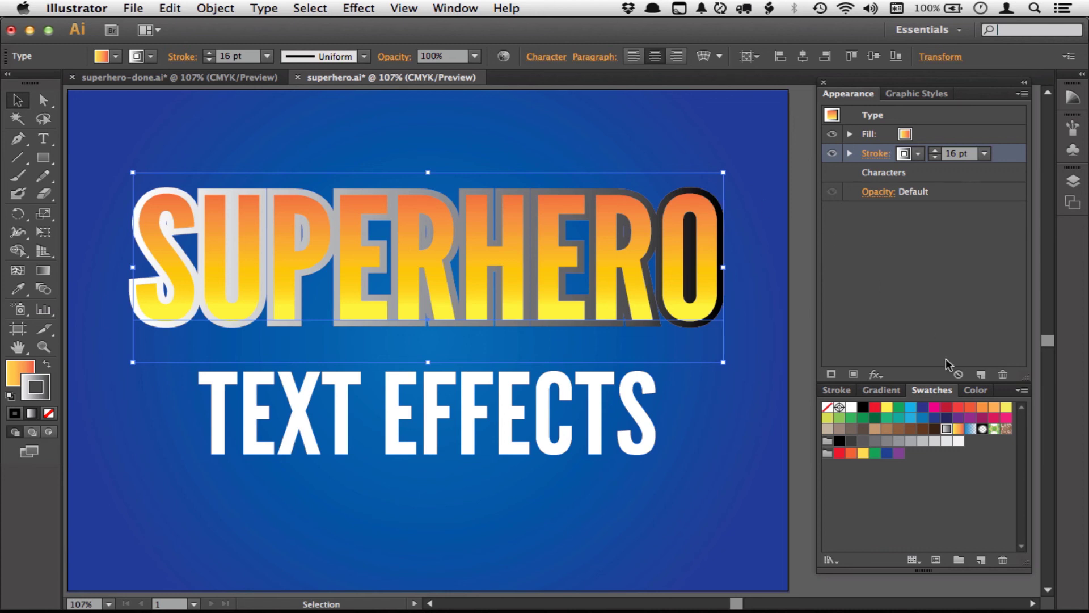
left_click(880, 389)
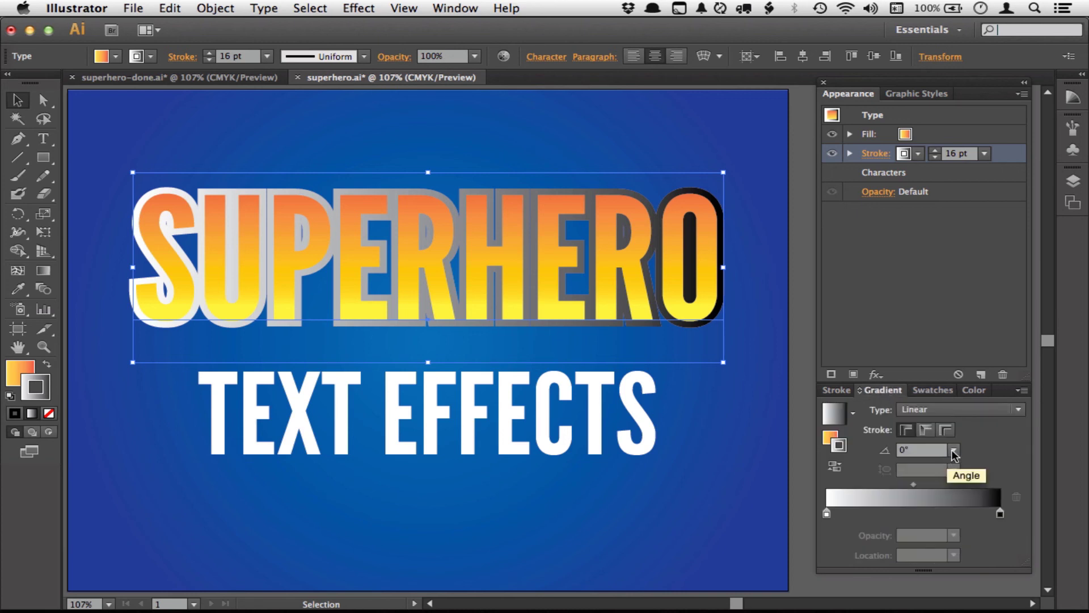
left_click(953, 450)
left_click(984, 225)
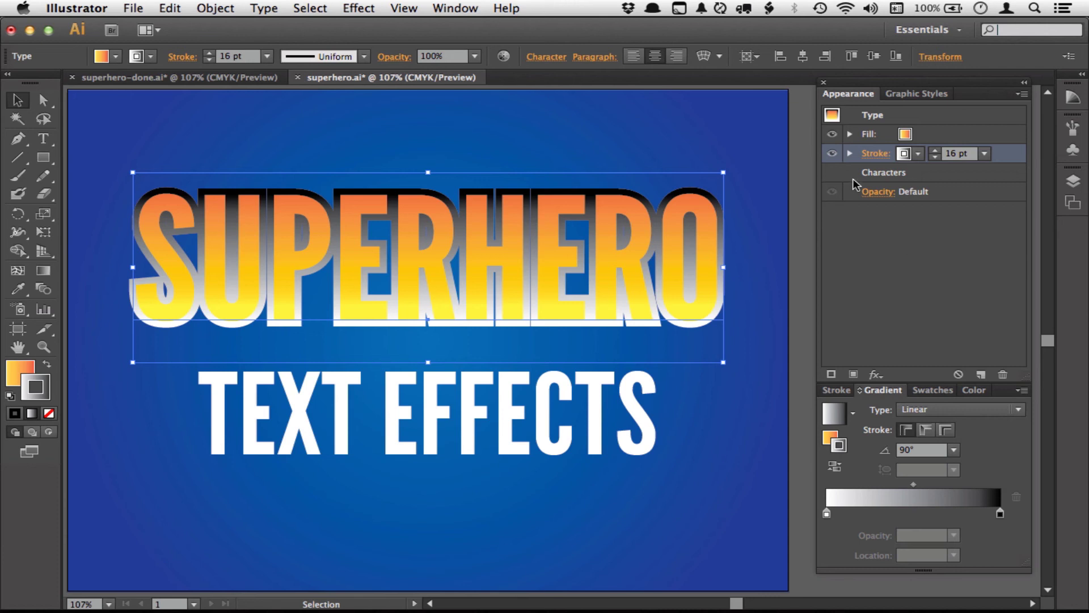
Hide the 16 pt stroke and add a second fill with the black-and-white gradient beneath the orange gradient fill.
left_click(832, 154)
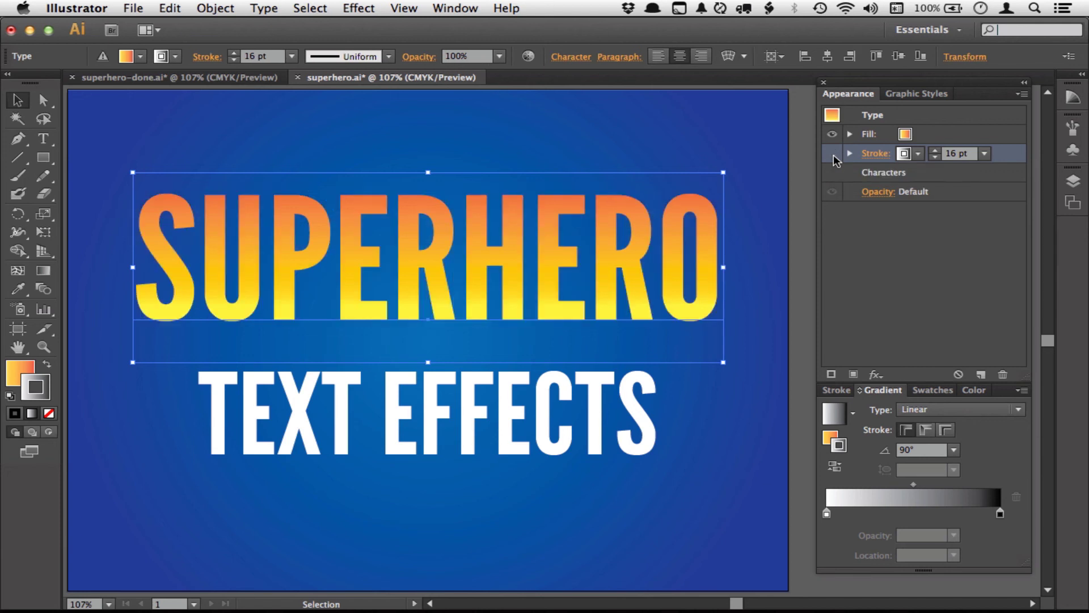
left_click(855, 375)
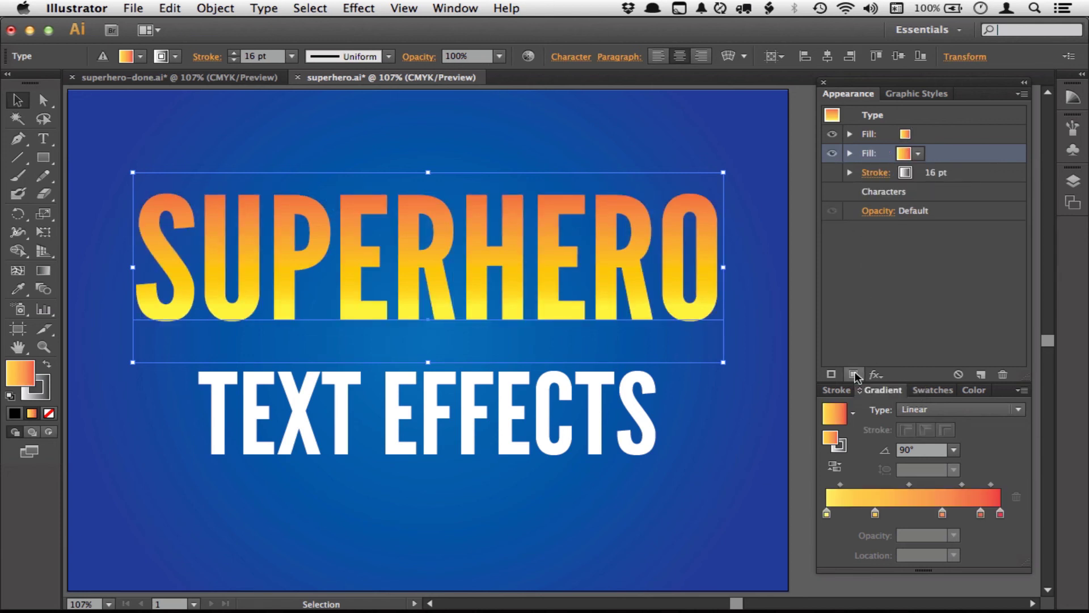
left_click(918, 154)
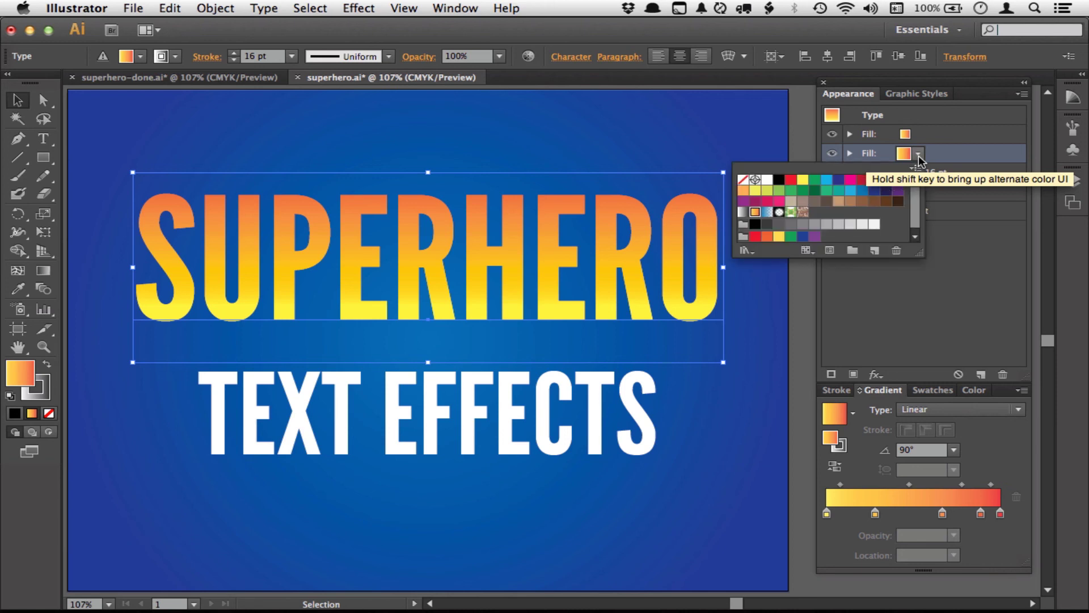
left_click(743, 214)
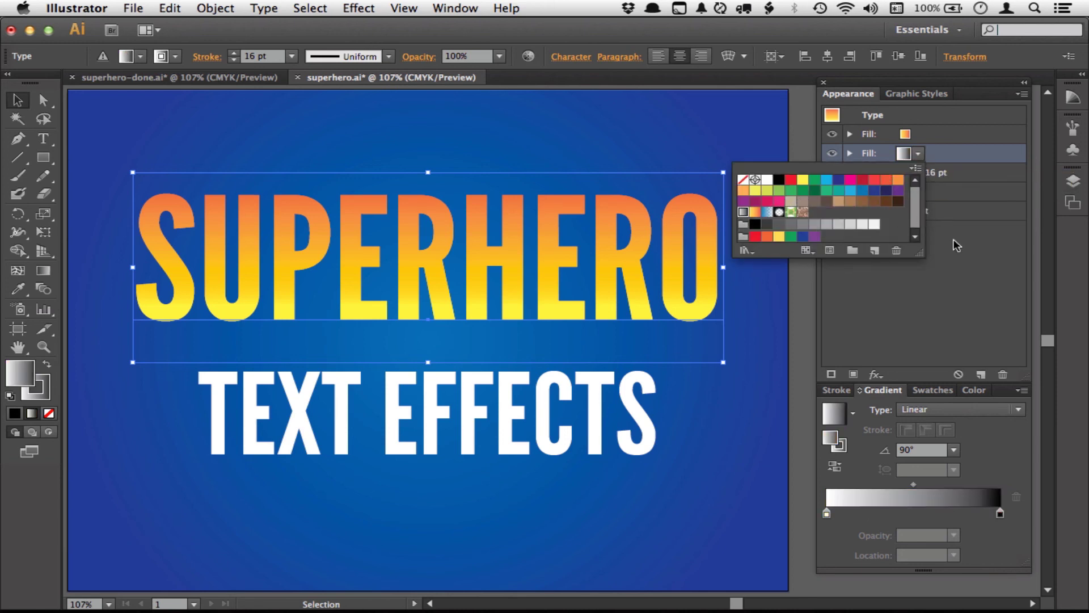
Hide the orange gradient fill briefly to check the grayscale fill beneath it, and show it again.
left_click(877, 133)
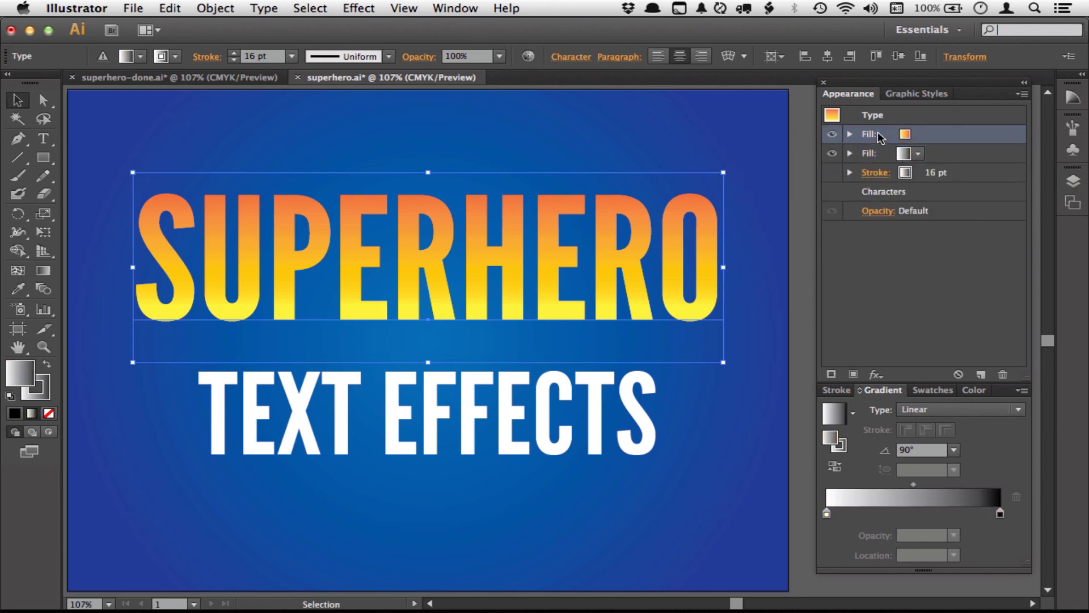
left_click(830, 135)
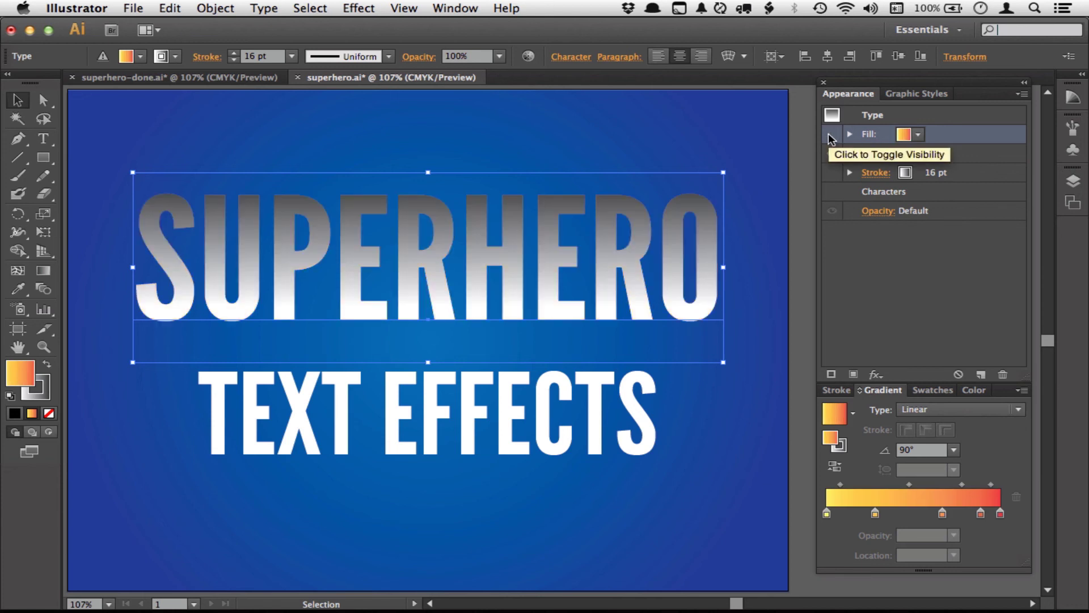
left_click(831, 135)
Try an Offset Path effect on the grayscale fill, previewing it with the offset reduced to 6 pt, and cancel it.
left_click(876, 154)
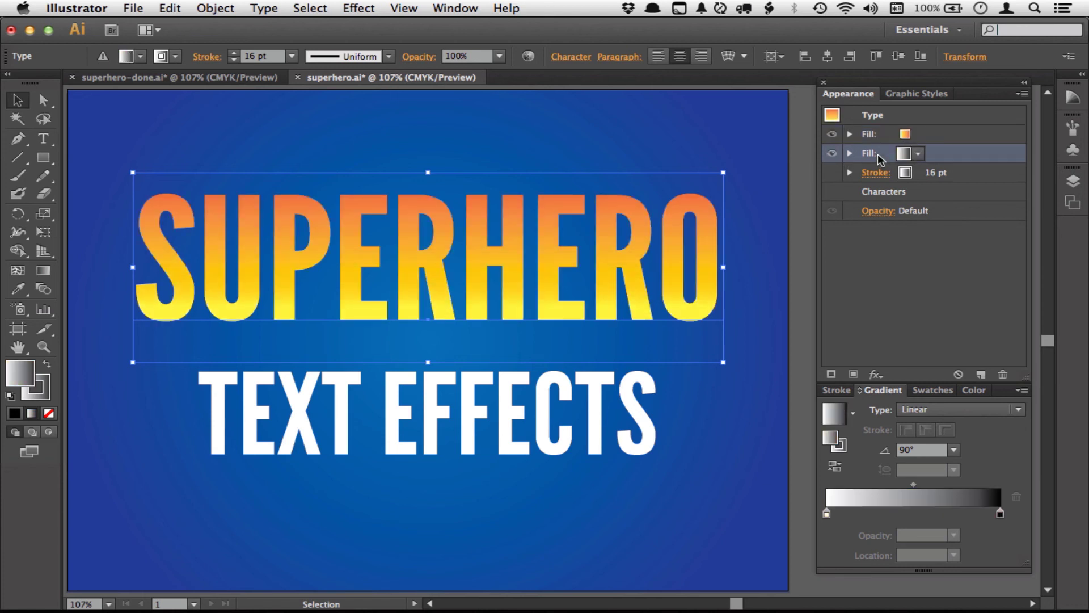
left_click(877, 372)
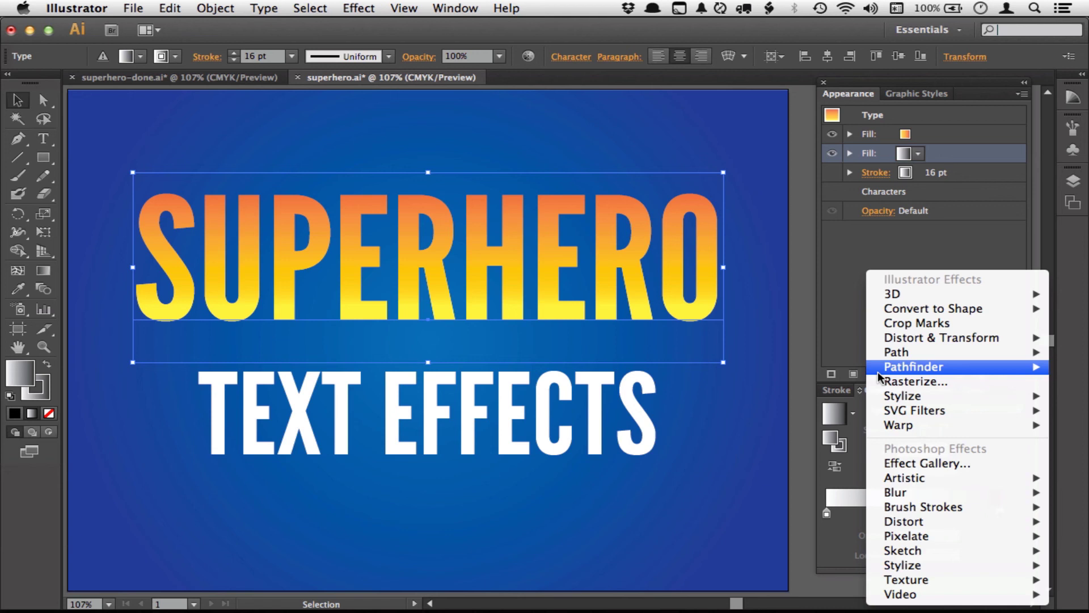
mouse_move(889, 353)
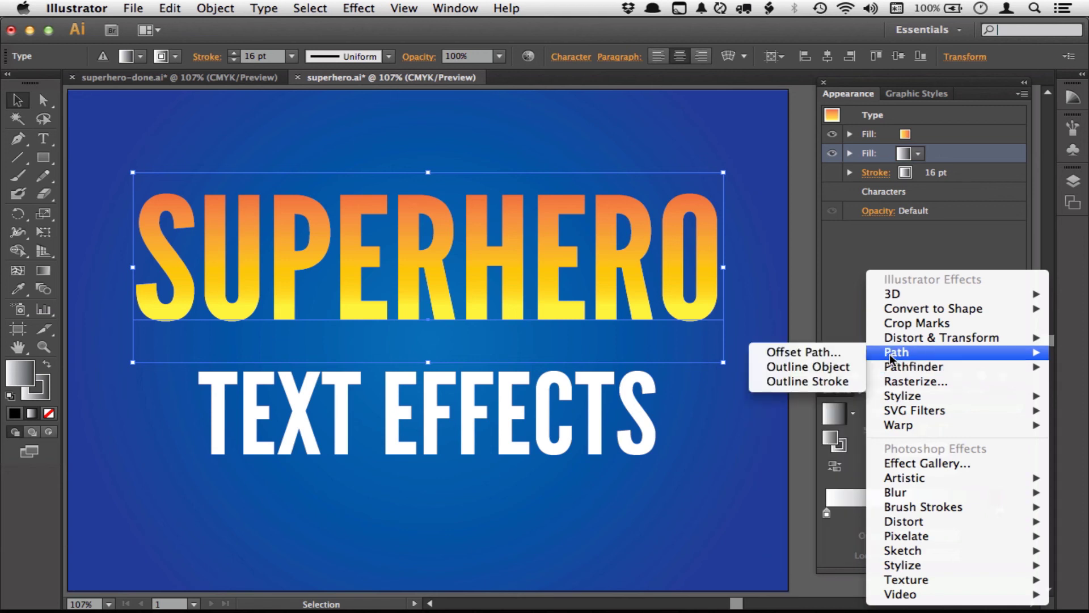
left_click(841, 351)
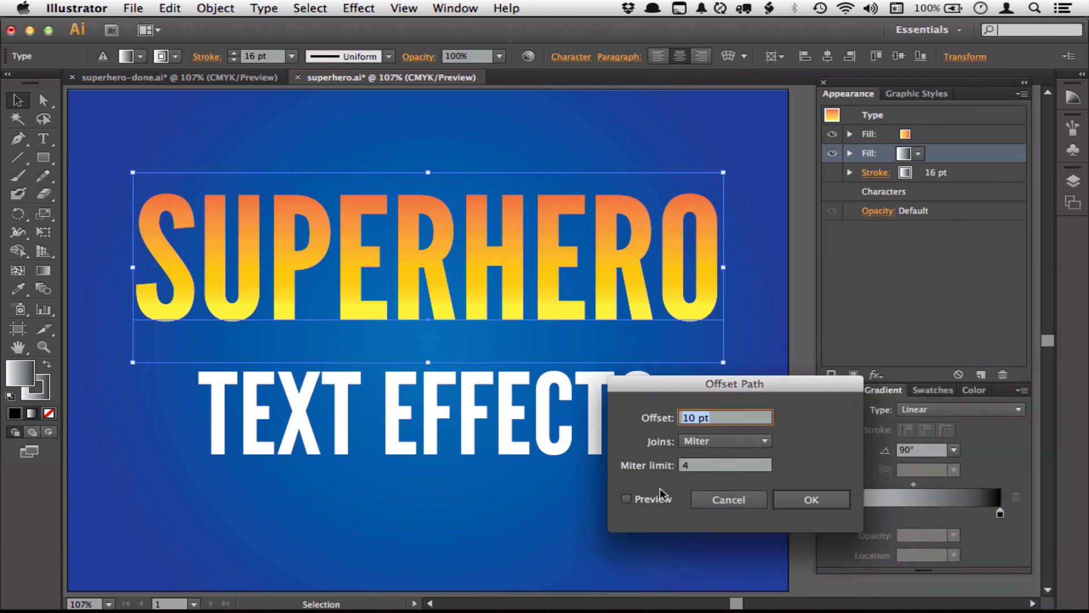
left_click(650, 502)
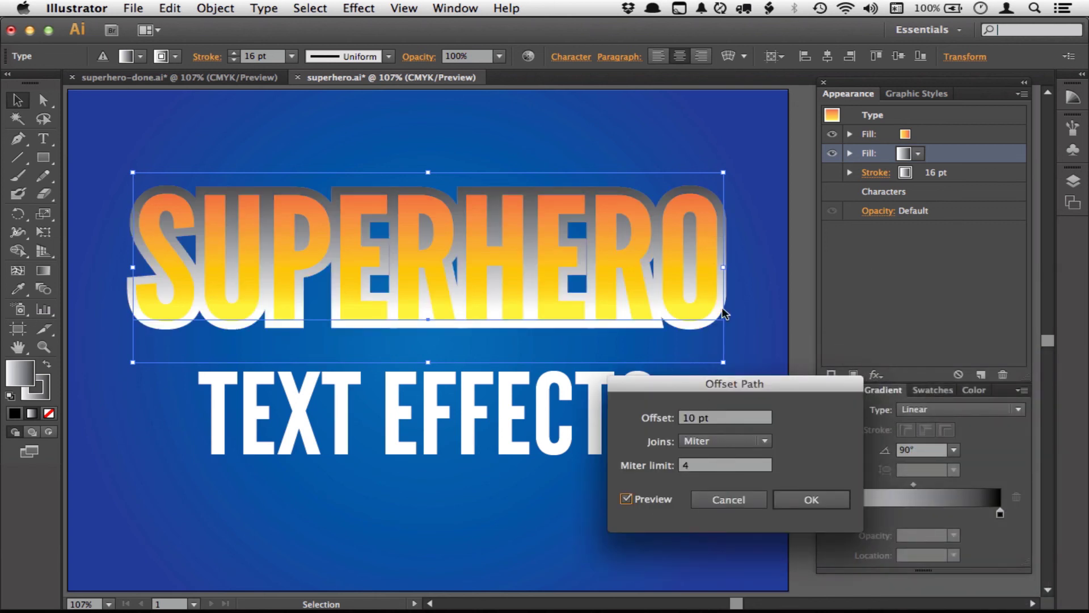
left_click(723, 421)
key("Down")
key("Down")
key("Down")
key("Down")
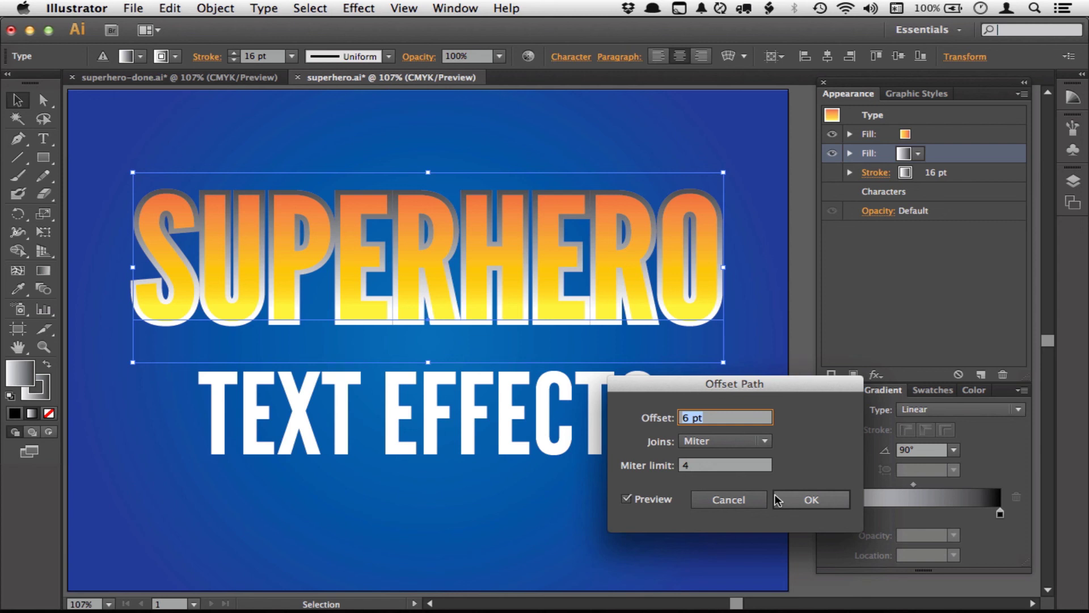
left_click(740, 501)
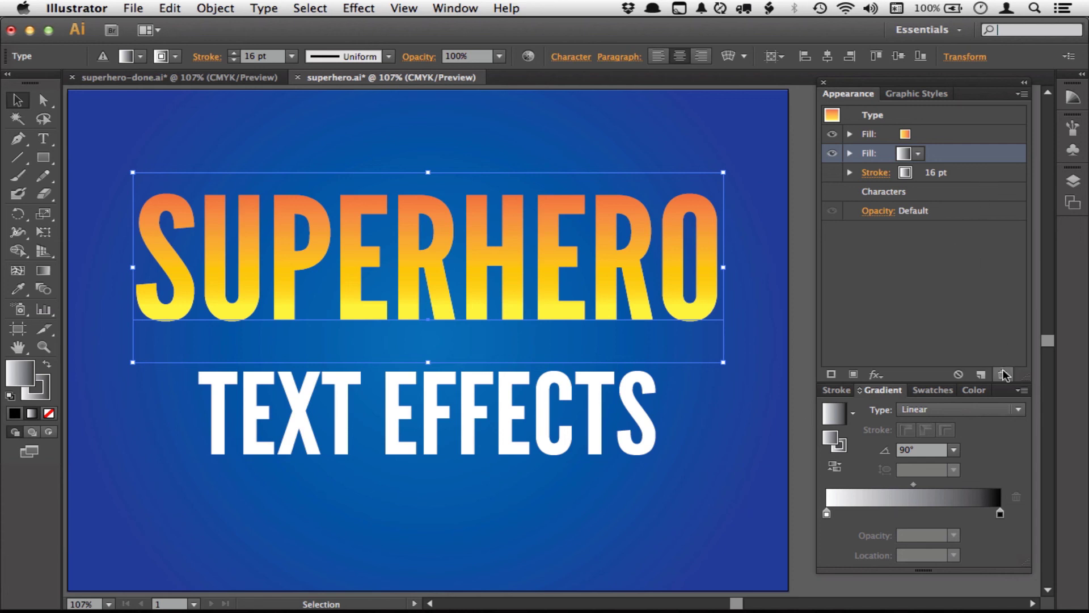
Delete the grayscale gradient fill and turn the visibility of the 16 pt stroke back on.
left_click(1002, 372)
left_click(829, 154)
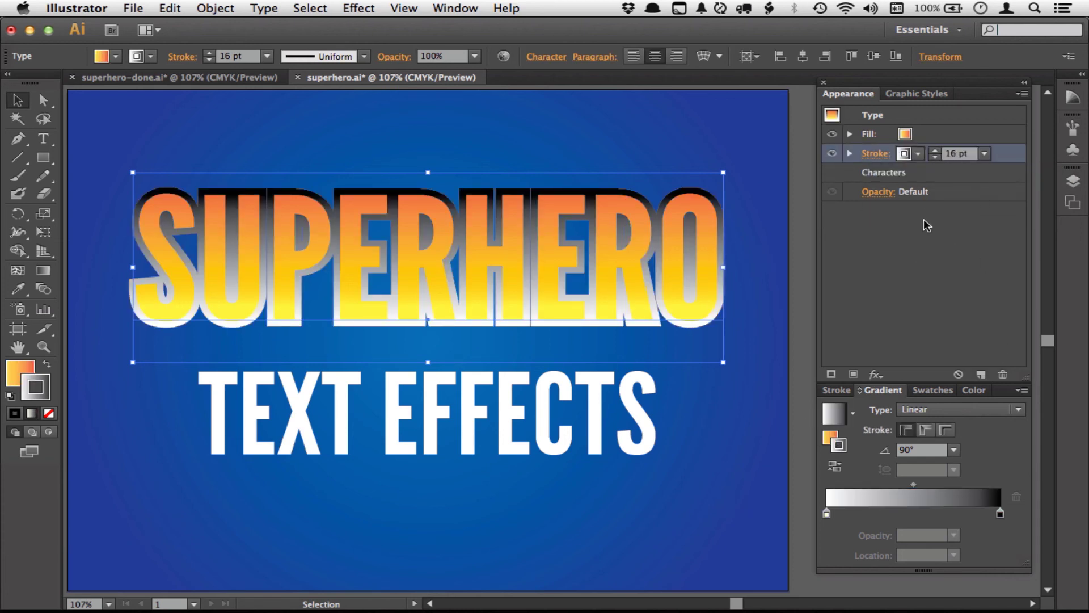
Apply a Drop Shadow effect to the orange gradient fill: Multiply, 75% opacity, 1 pt X and Y offsets and 3 pt blur.
left_click(955, 134)
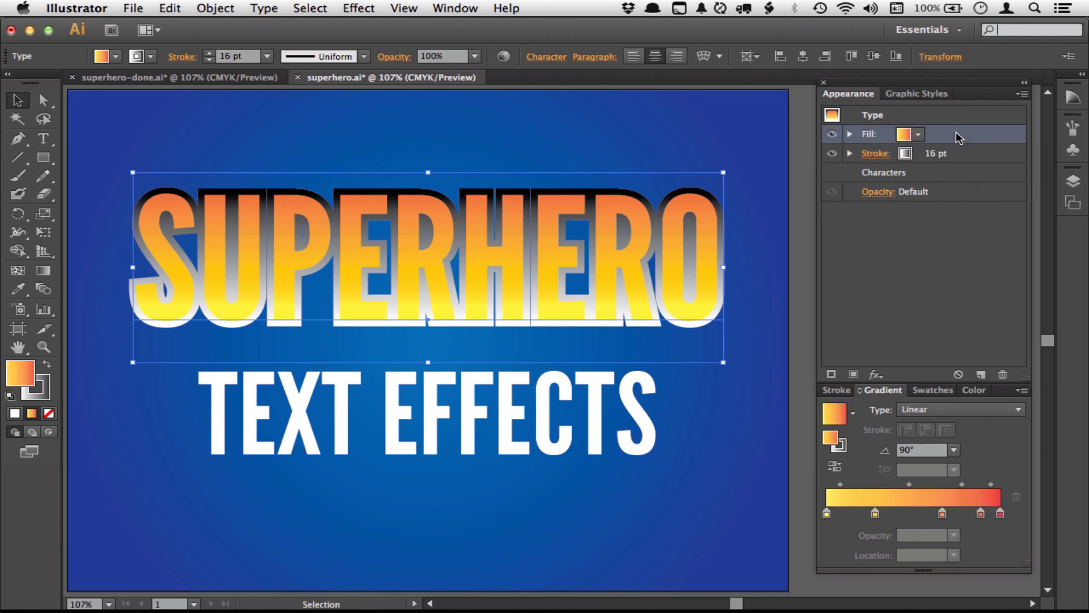
left_click(876, 373)
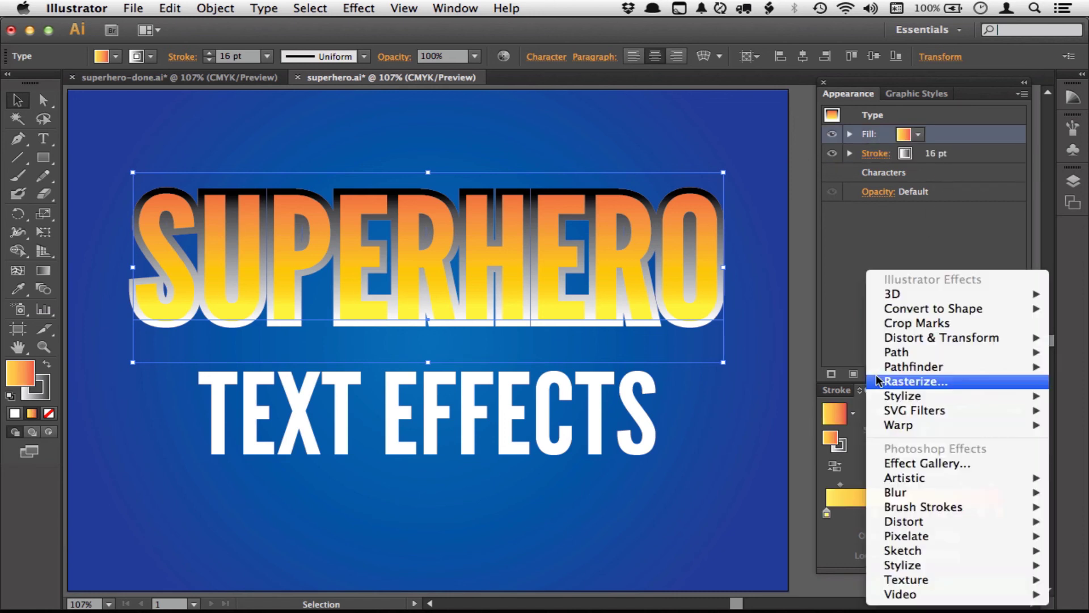
mouse_move(901, 395)
left_click(820, 395)
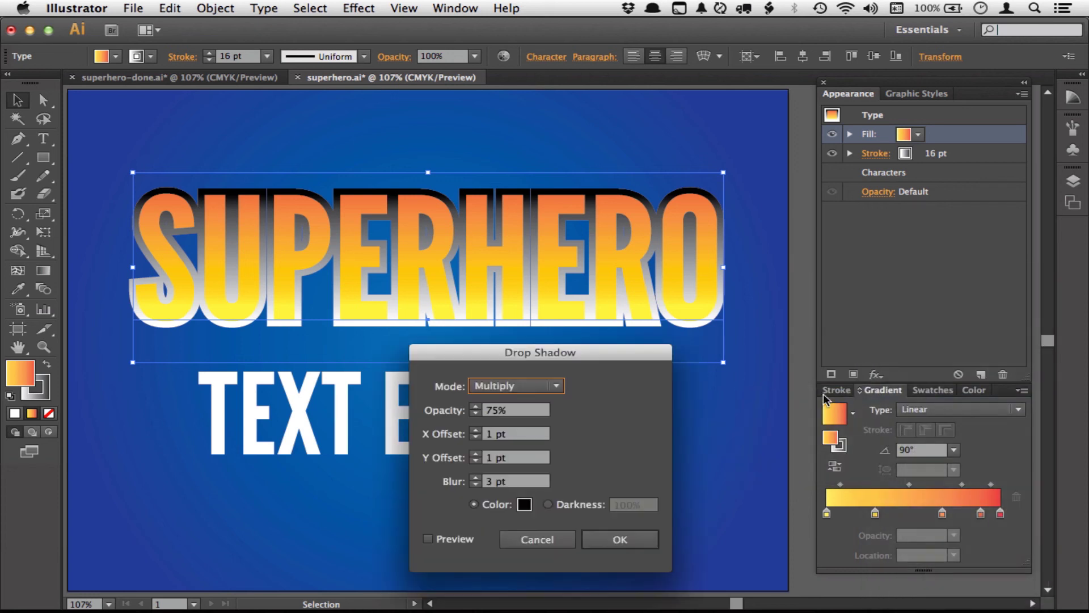
left_click(450, 540)
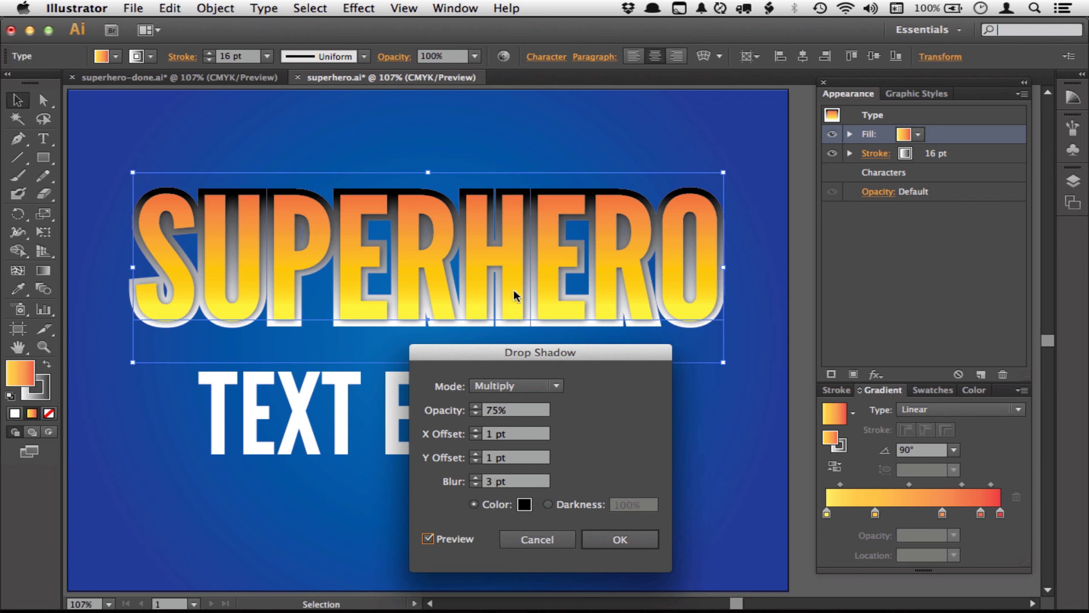
left_click(619, 540)
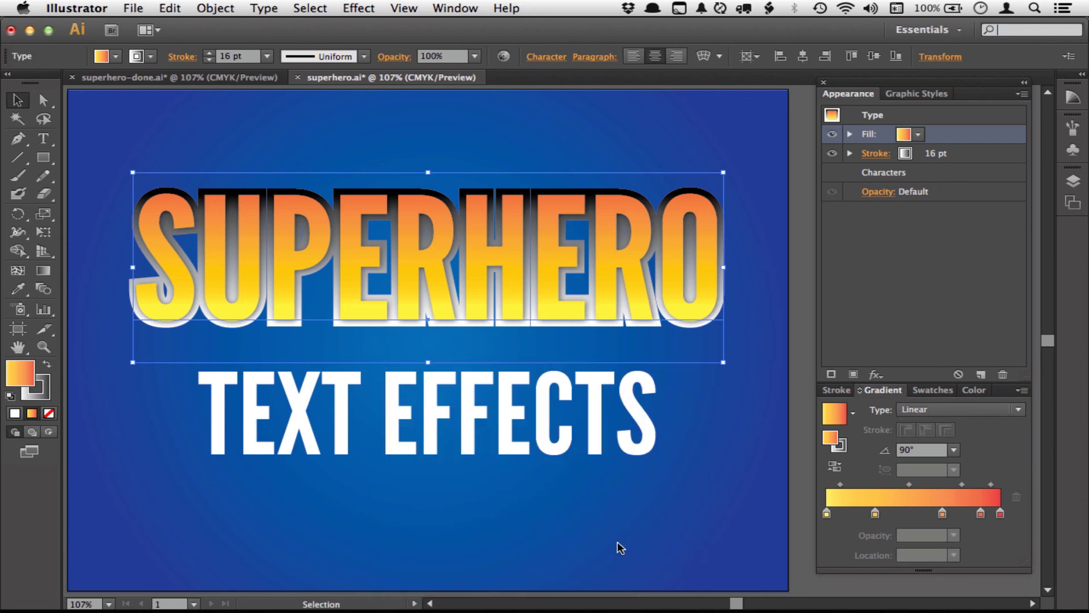
Add a second stroke above the fill of SUPERHERO, with a weight of 1 pt and the white swatch.
left_click(831, 374)
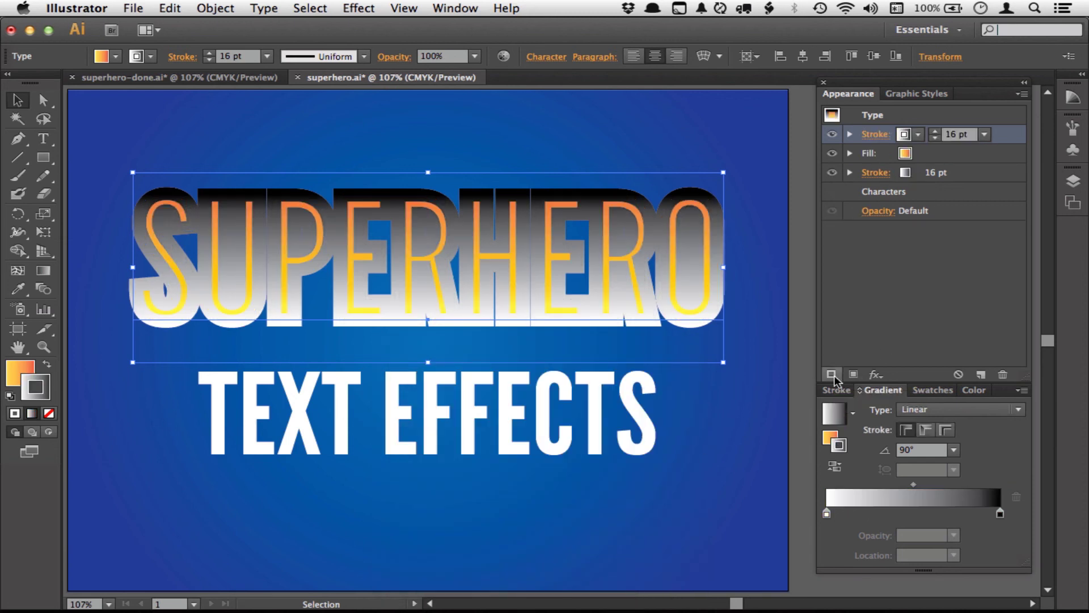
double_click(956, 134)
type("1")
key("Return")
left_click(917, 134)
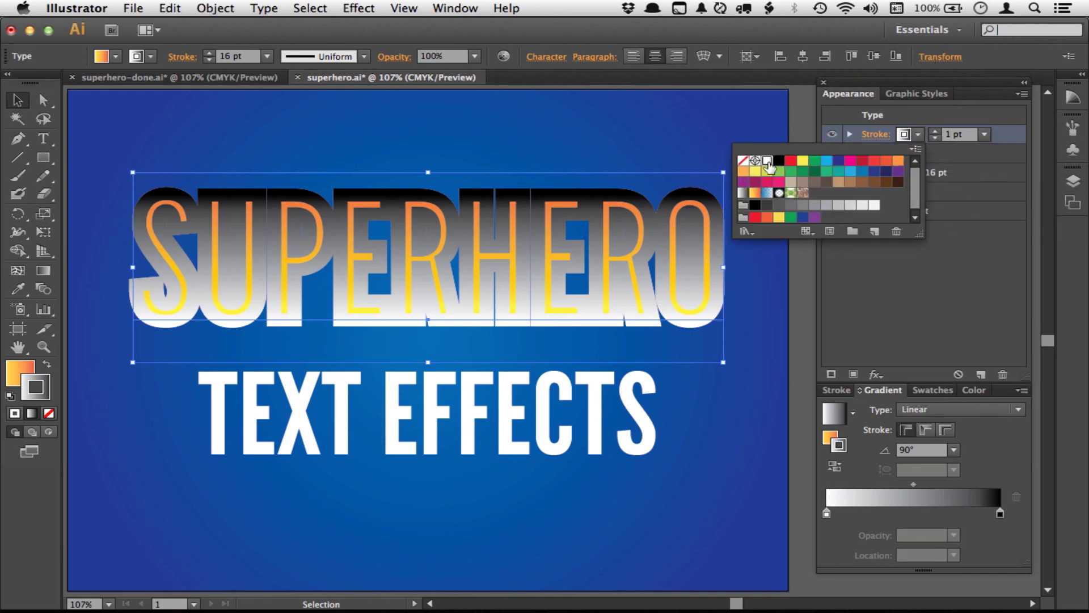
left_click(767, 161)
left_click(976, 243)
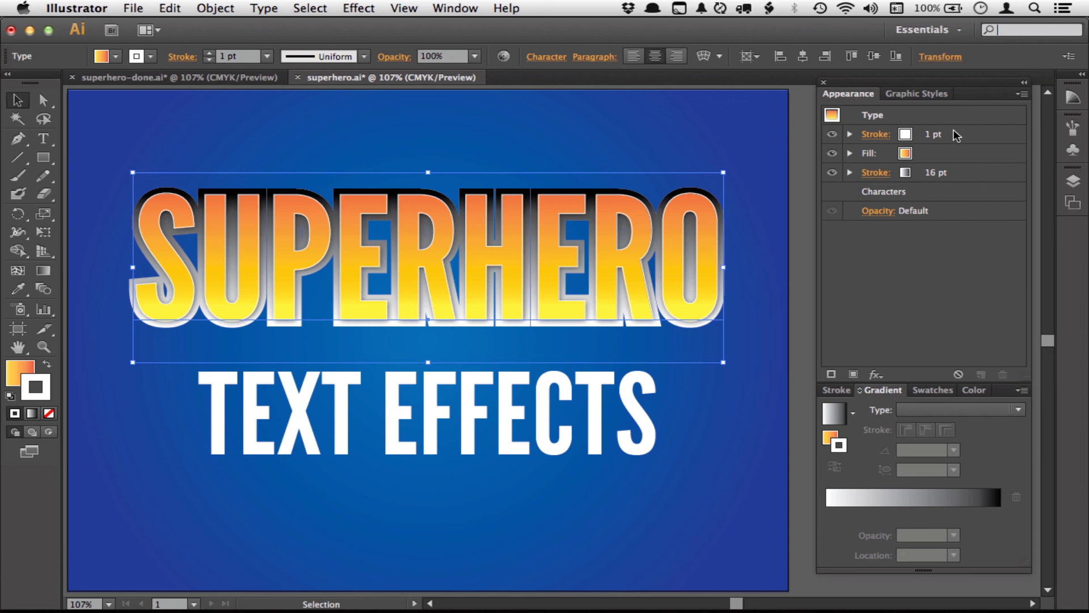
Apply an Offset Path effect with an 8 pt offset, Miter joins and a miter limit of 4 to the 1 pt white stroke.
left_click(985, 135)
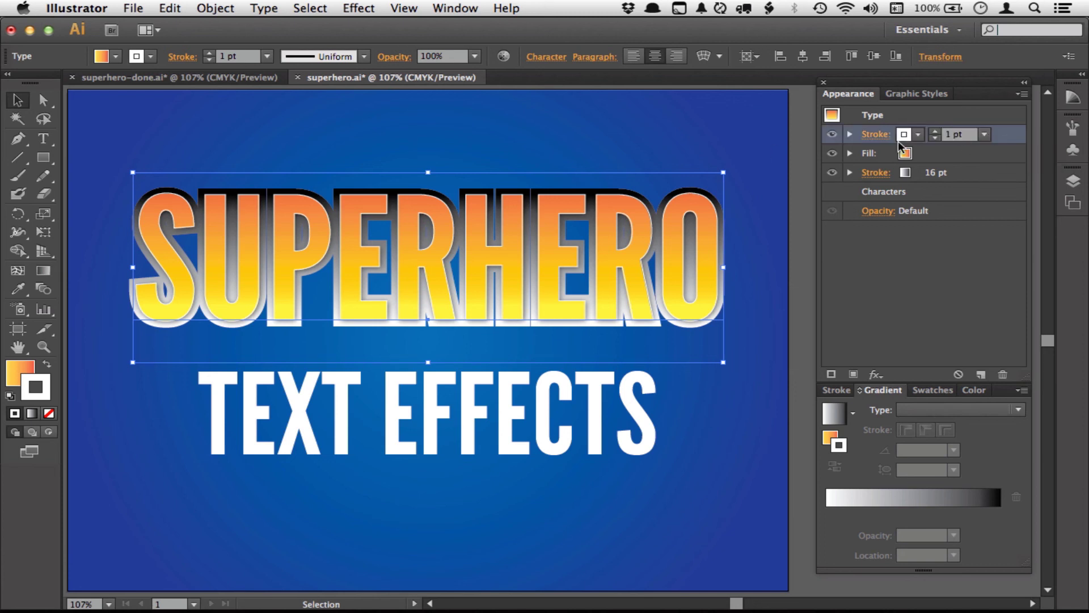
left_click(876, 374)
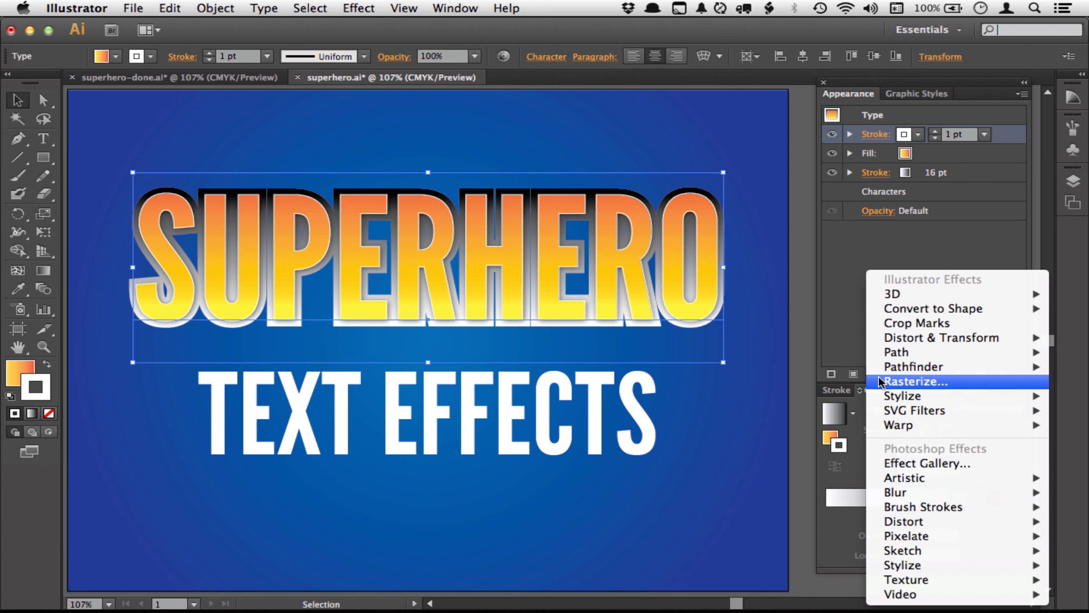
mouse_move(901, 397)
mouse_move(900, 352)
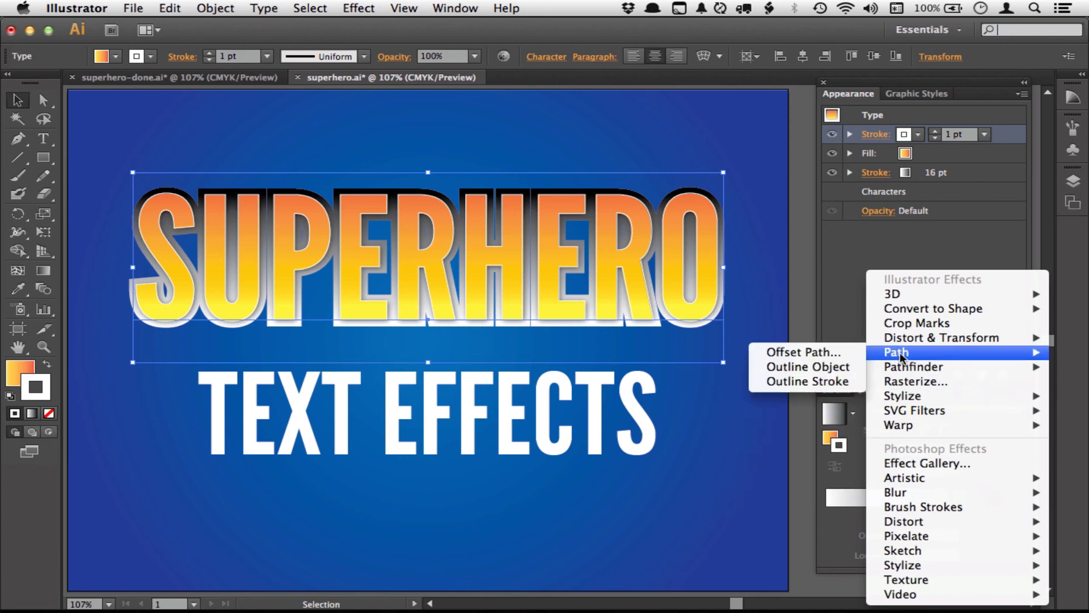
left_click(842, 354)
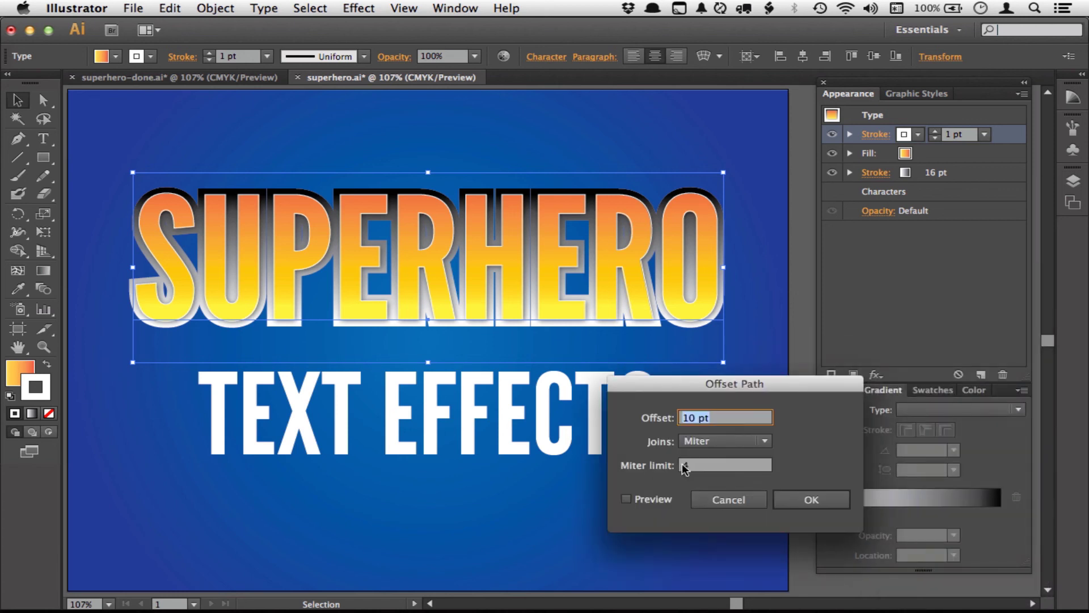
left_click(648, 498)
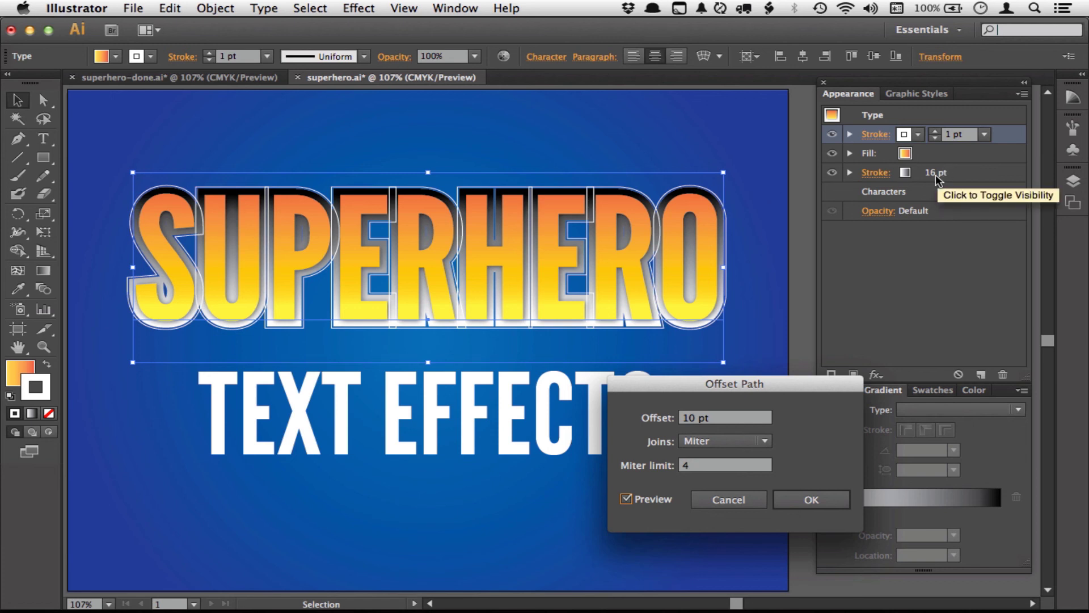
triple_click(708, 423)
type("8")
key("Tab")
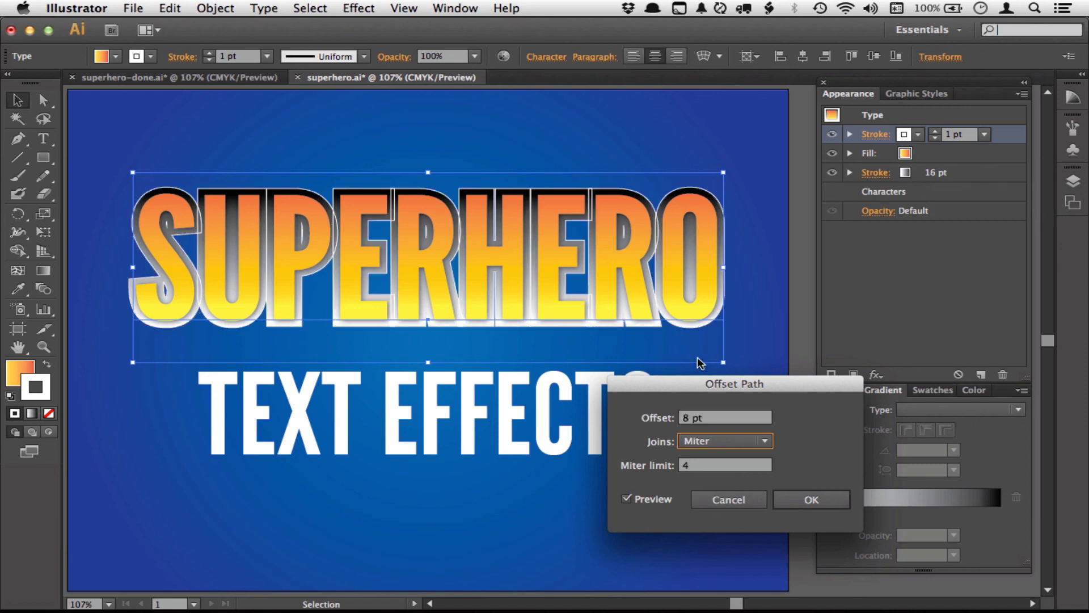
left_click(810, 500)
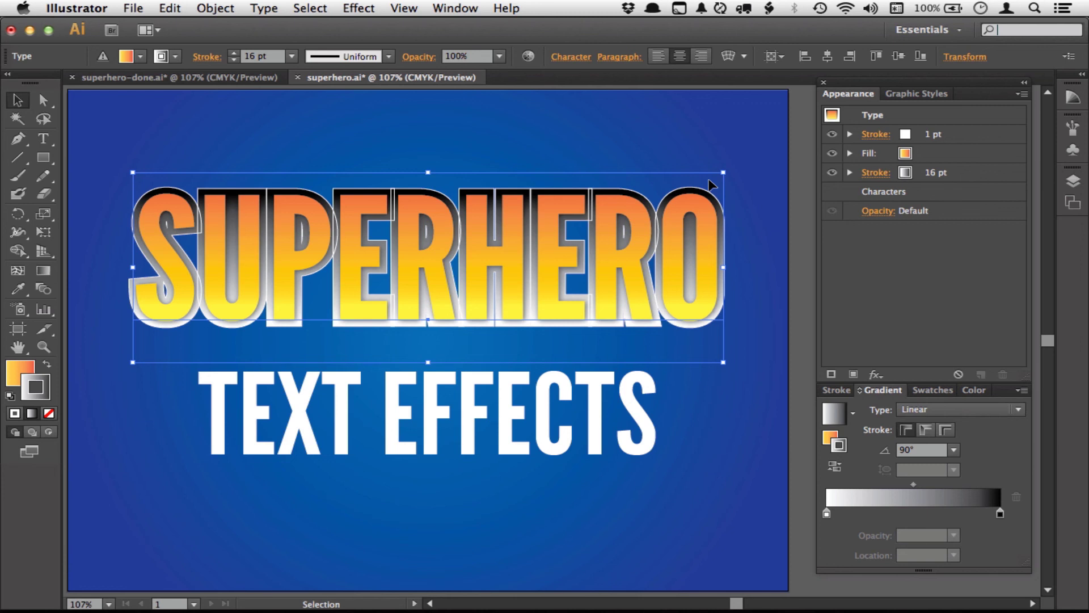
Apply a Pathfinder Add effect to the 1 pt white stroke of SUPERHERO to merge the overlapping letter outlines.
left_click(977, 134)
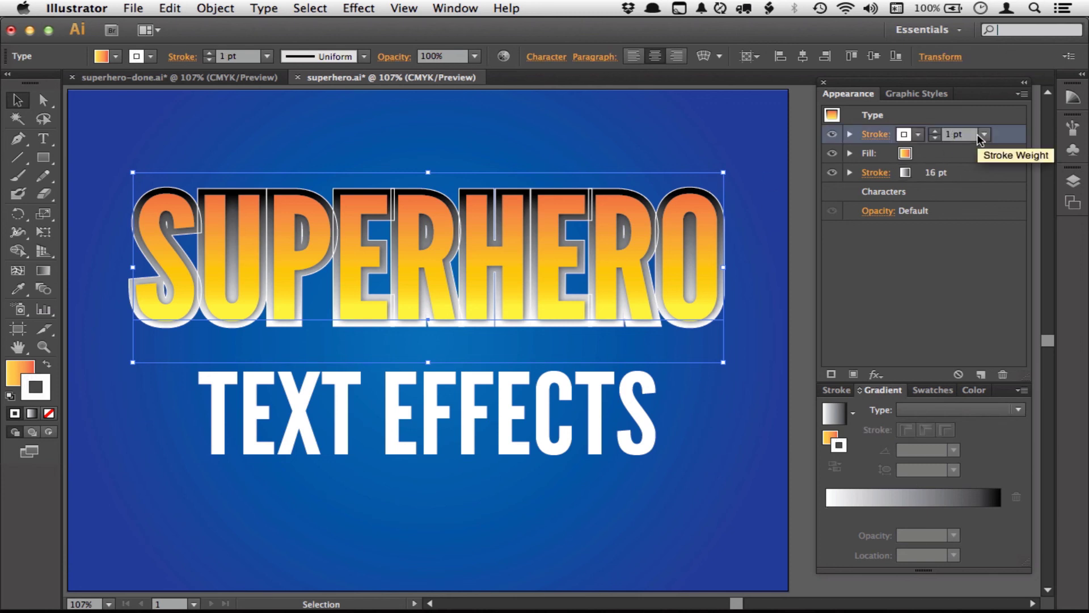
left_click(875, 374)
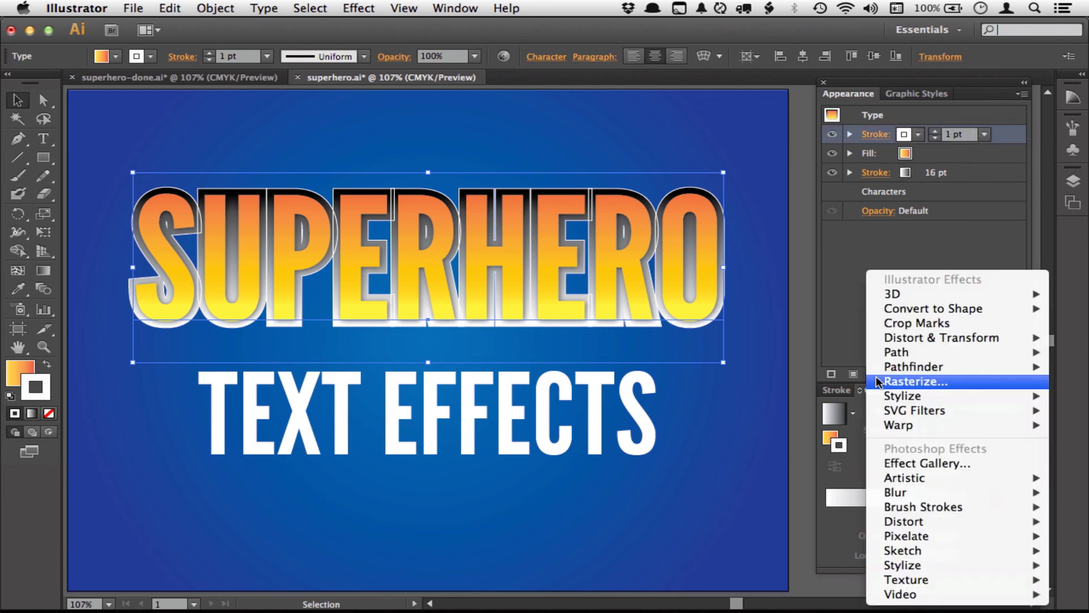
mouse_move(903, 368)
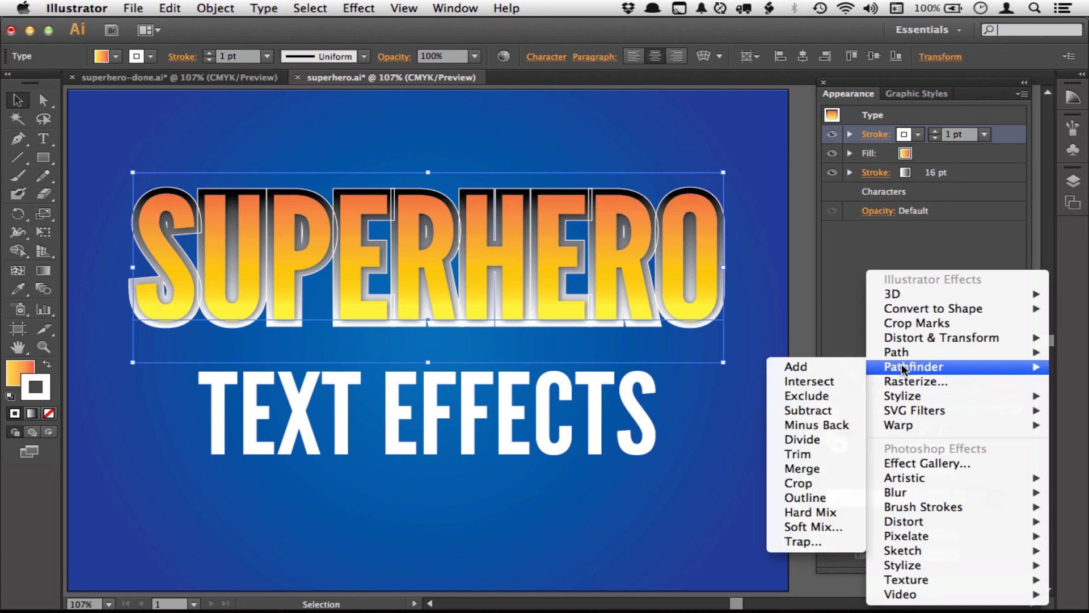
left_click(829, 367)
left_click(829, 371)
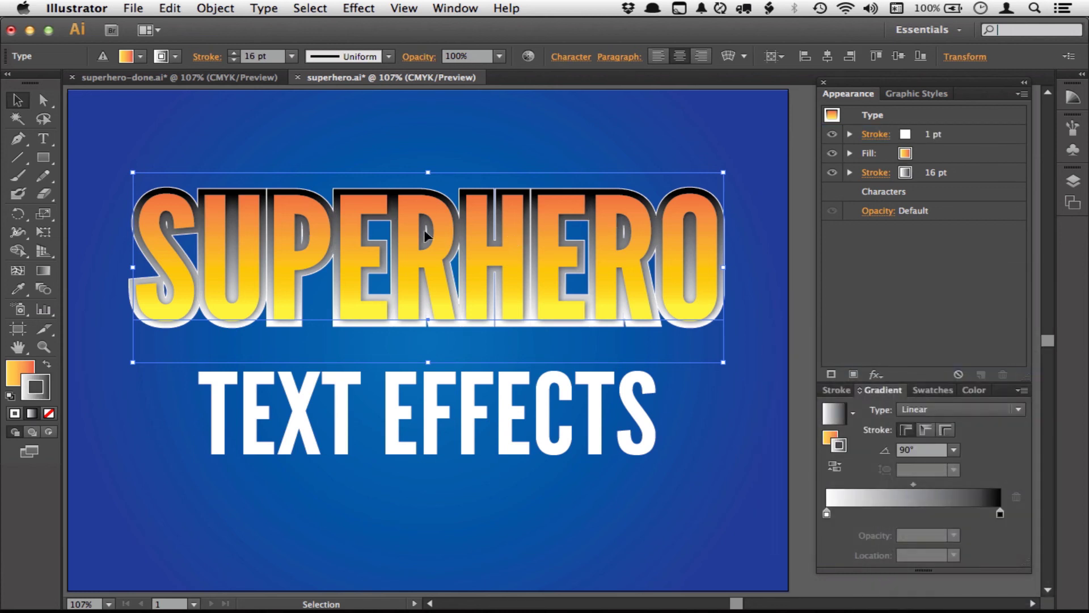
Expand the white stroke's attributes and try a 2 pt weight on it, returning it to 1 pt.
left_click(850, 134)
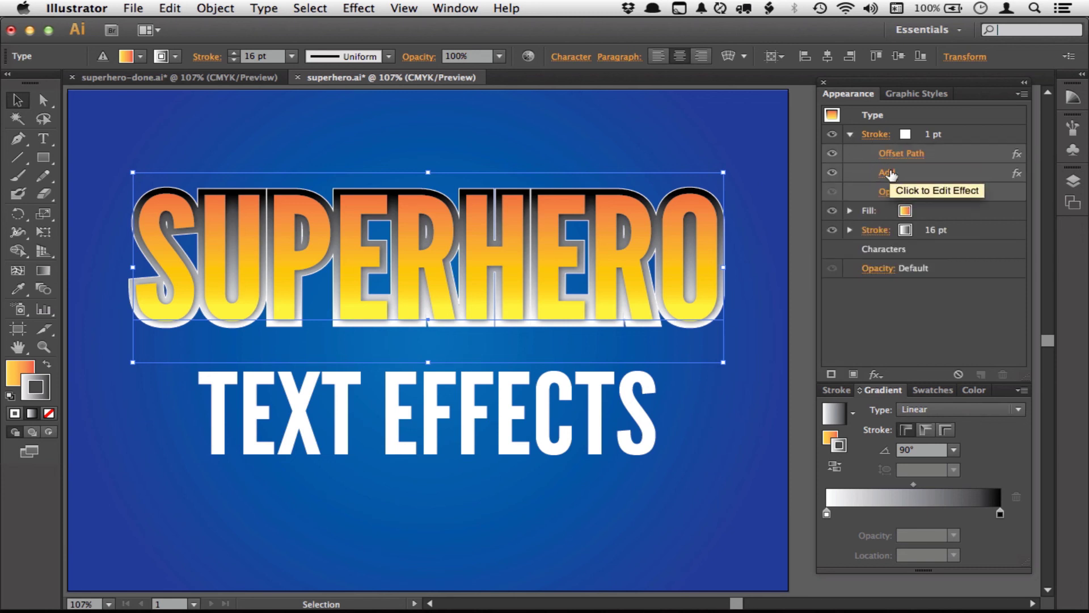
left_click(934, 136)
left_click(934, 137)
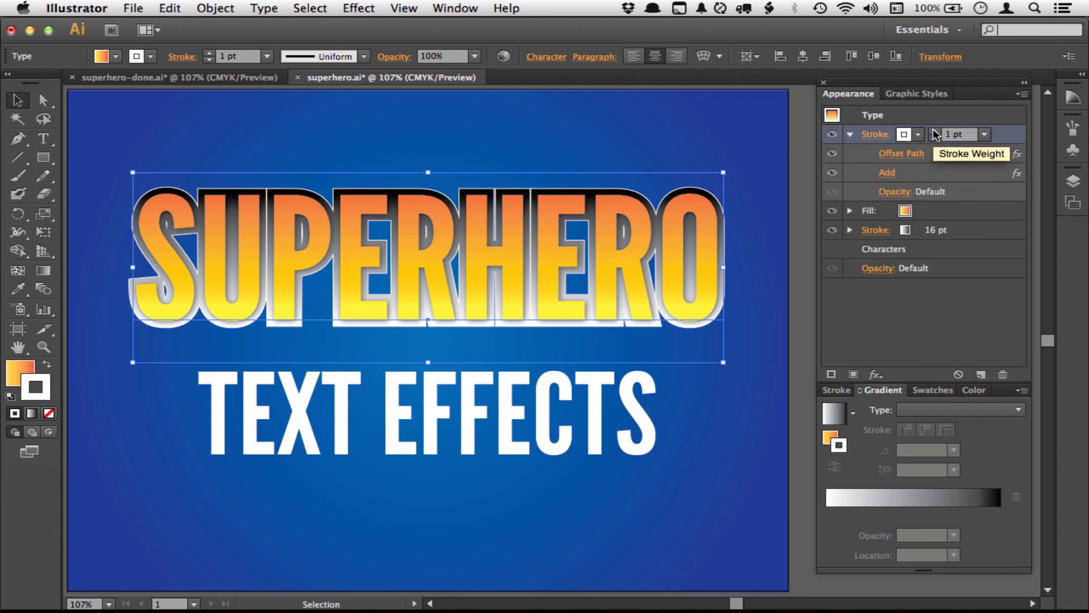
left_click(935, 137)
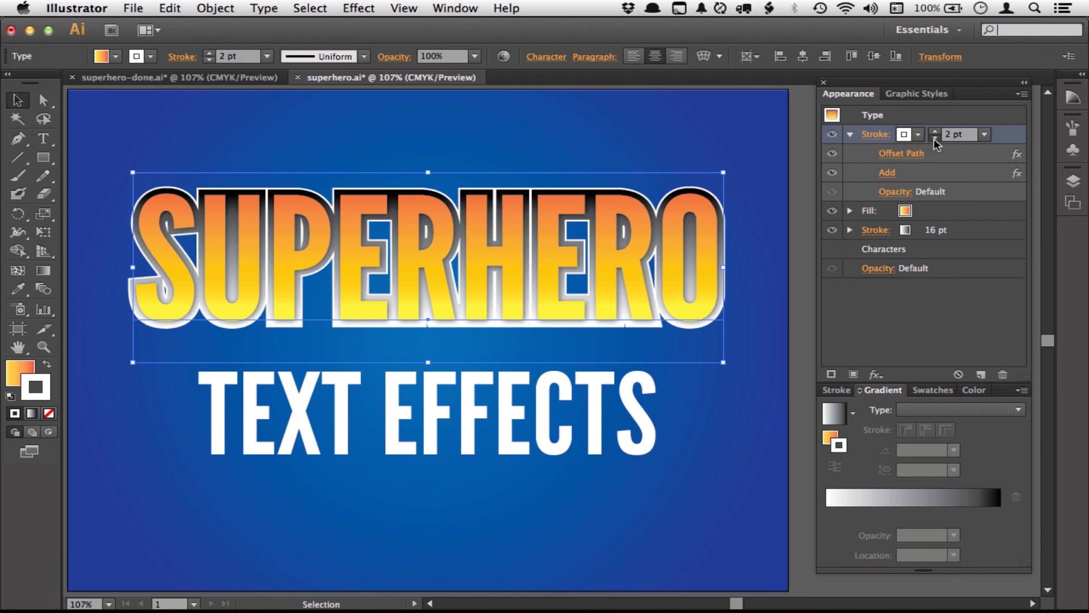
Hide the Offset Path effect on the 1 pt white stroke and collapse the stroke's attributes.
left_click(832, 154)
left_click(832, 154)
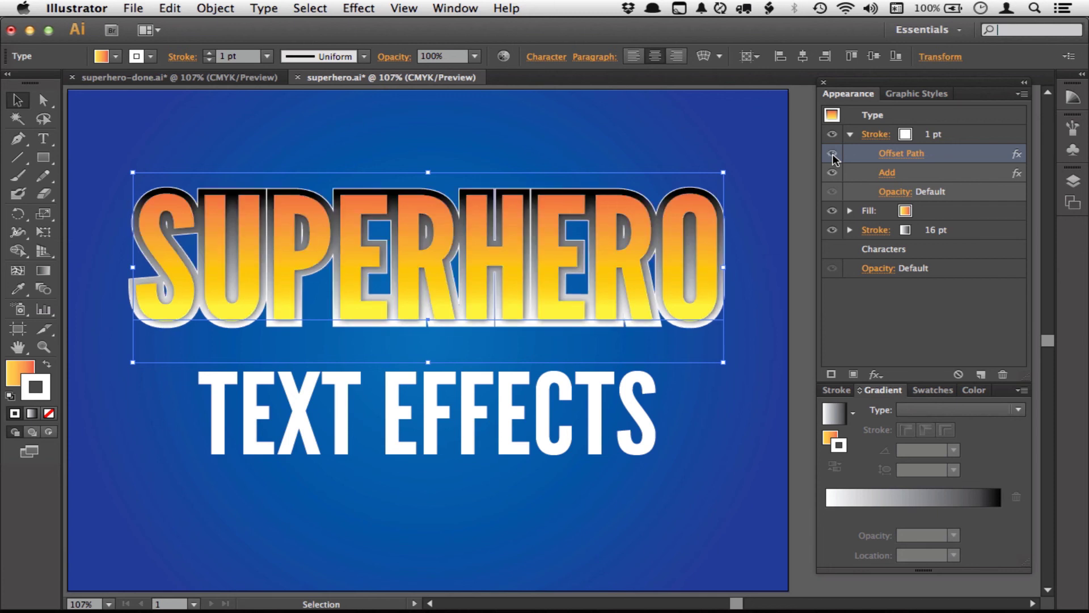
left_click(832, 154)
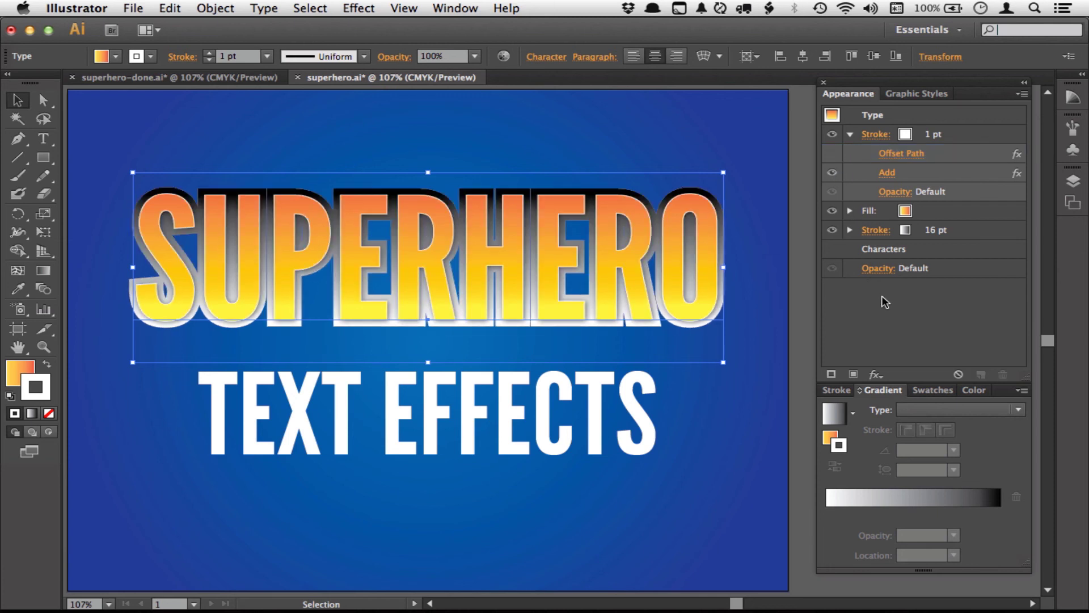
left_click(850, 133)
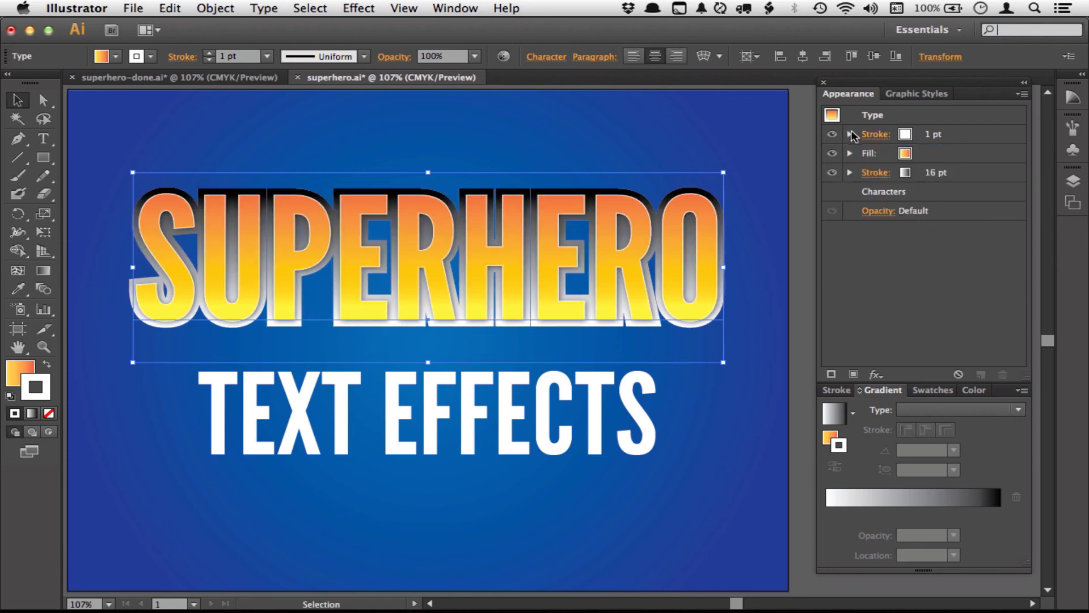
Start a Warp effect on the whole SUPERHERO type object with the Arc Lower style and turn on the preview.
left_click(874, 375)
mouse_move(924, 423)
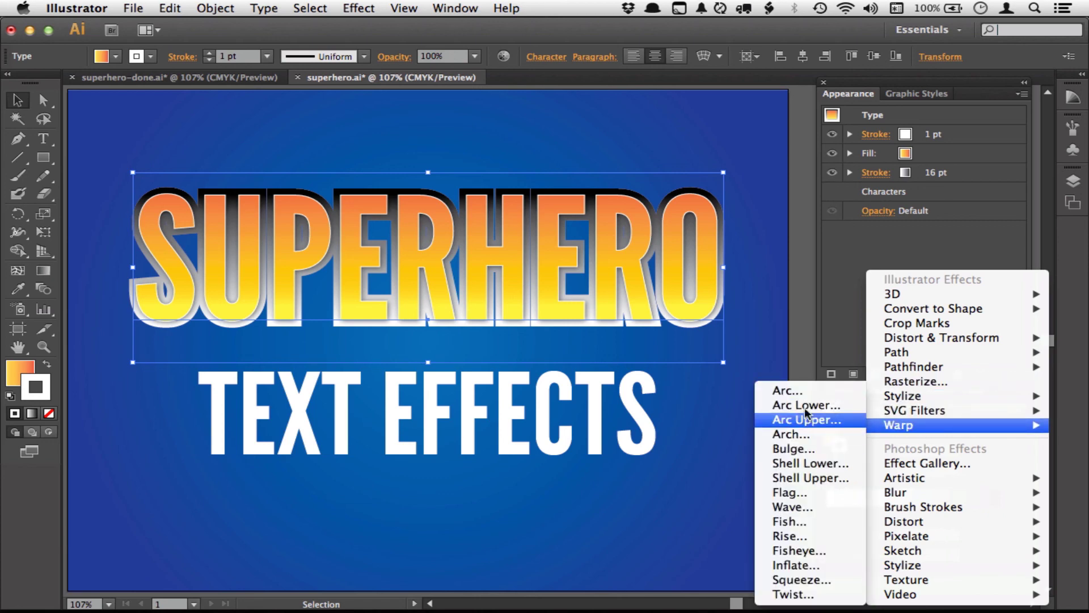
left_click(801, 389)
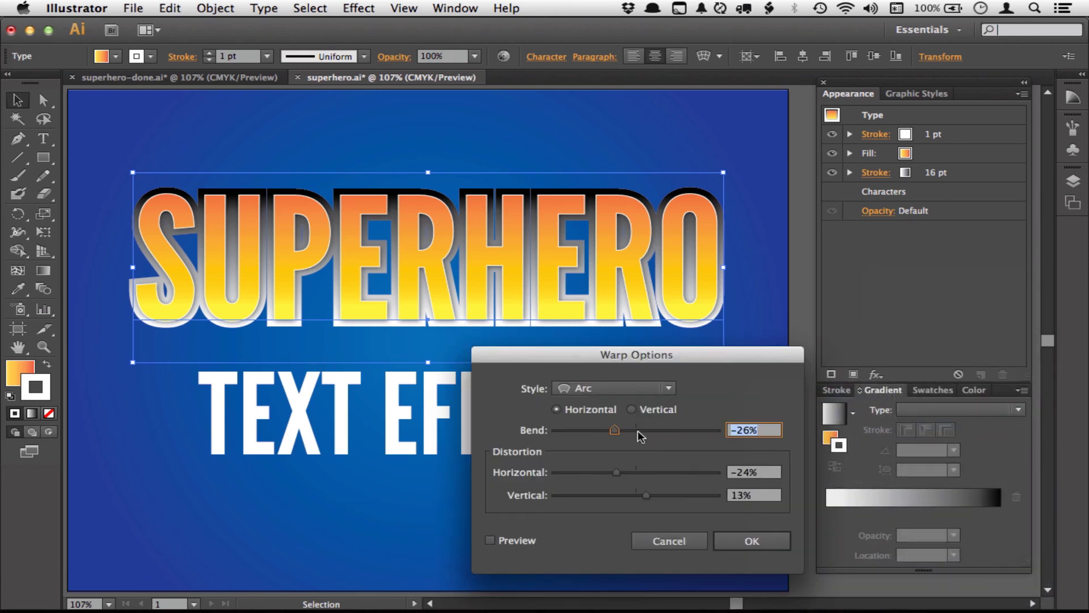
left_click(616, 389)
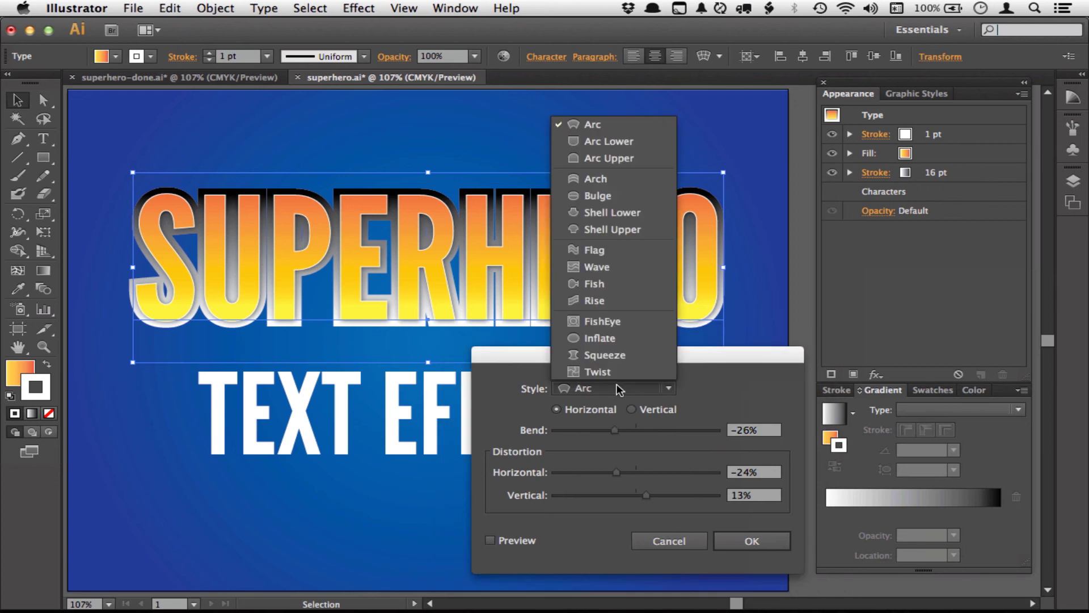
left_click(580, 142)
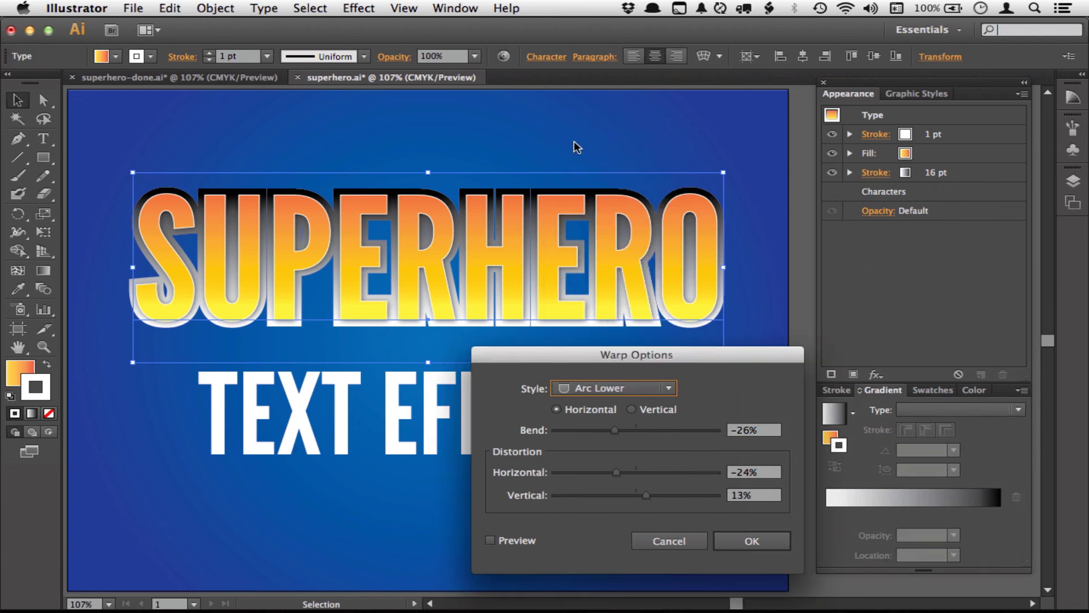
left_click(530, 539)
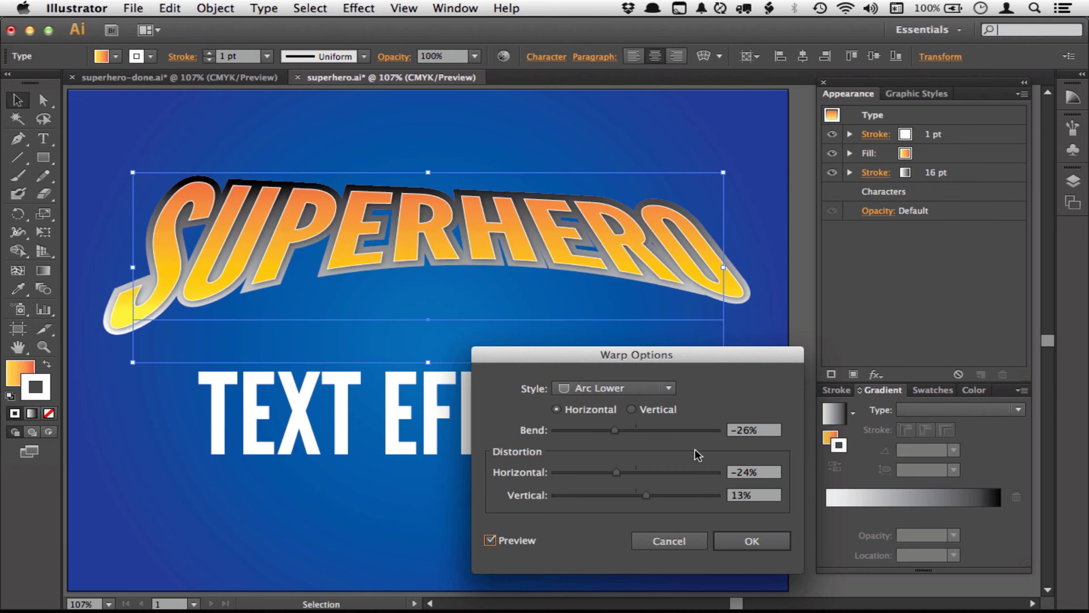
Reset the warp's bend, horizontal distortion and vertical distortion to 0%.
double_click(758, 430)
type("0")
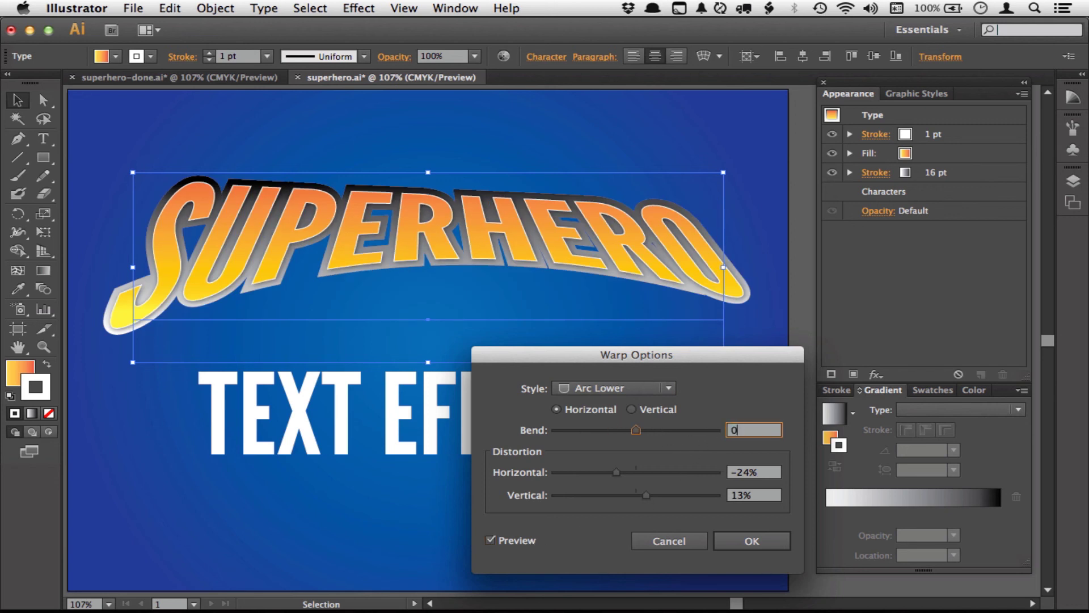
key("Tab")
type("0")
key("Tab")
type("0")
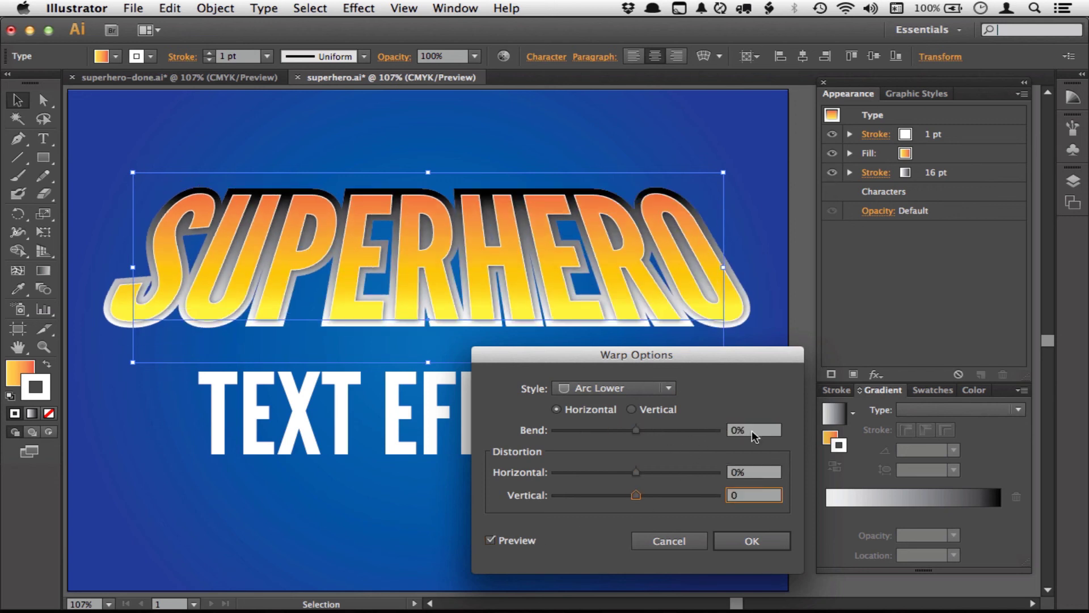
left_click(751, 430)
Apply the warp with -30% bend, -30% horizontal distortion and 12% vertical distortion, and deselect the text.
left_click_drag(636, 431, 611, 435)
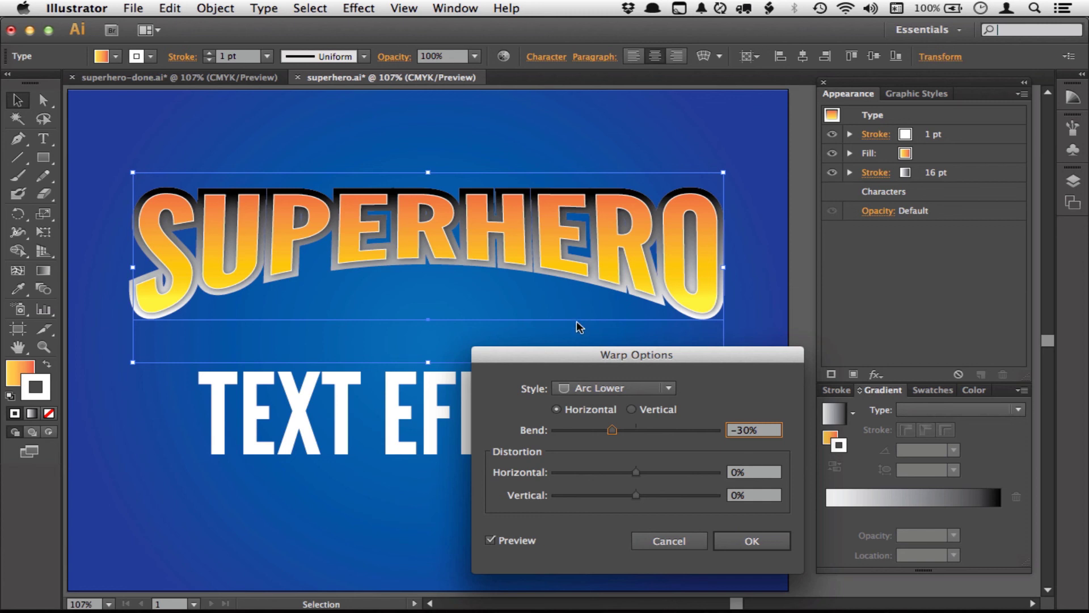
left_click(622, 472)
left_click_drag(621, 472, 648, 498)
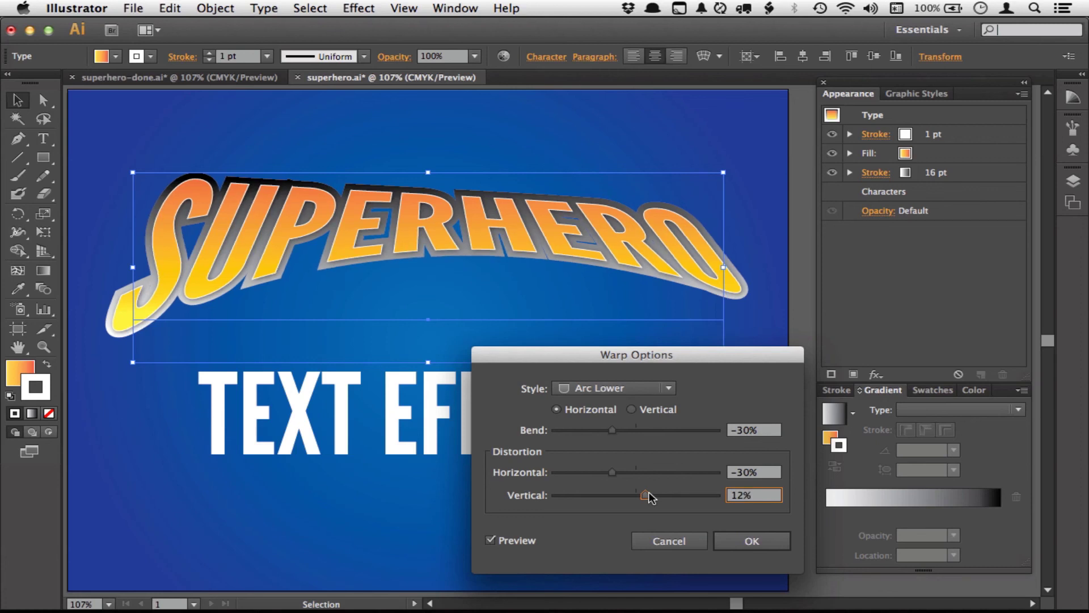
left_click(750, 540)
left_click(763, 351)
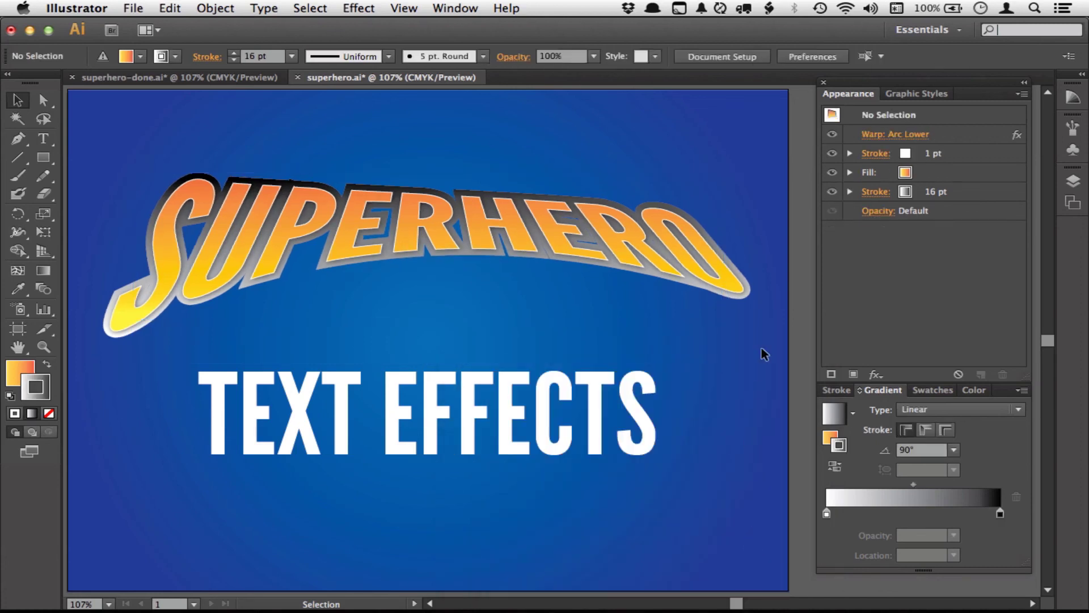
Replace the letters SUPER in the warped text with MY so it reads MY HERO.
key("t")
left_click_drag(457, 245, 101, 264)
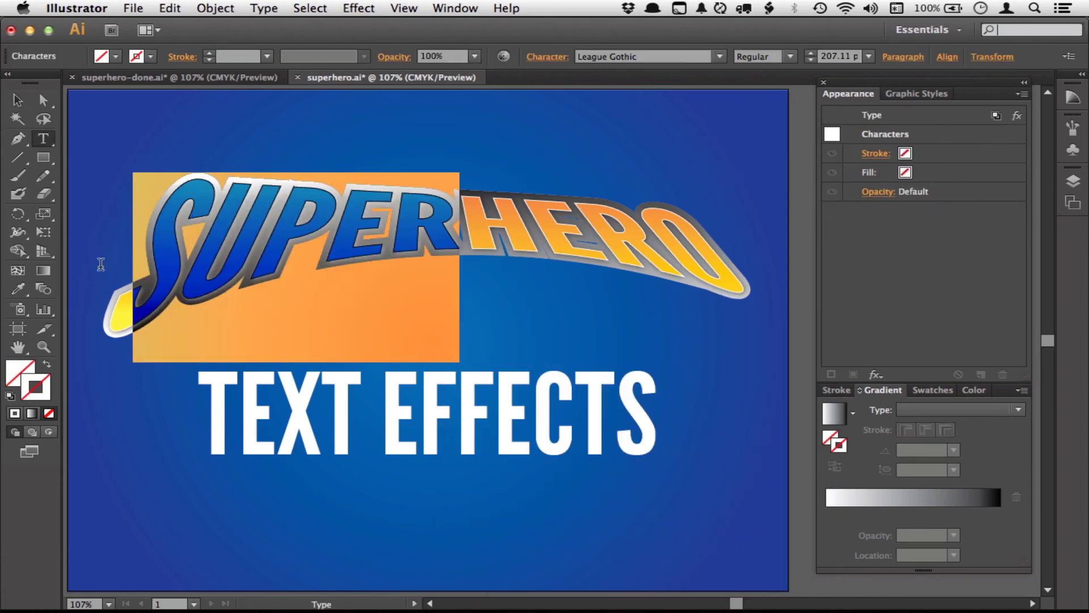
type("MY")
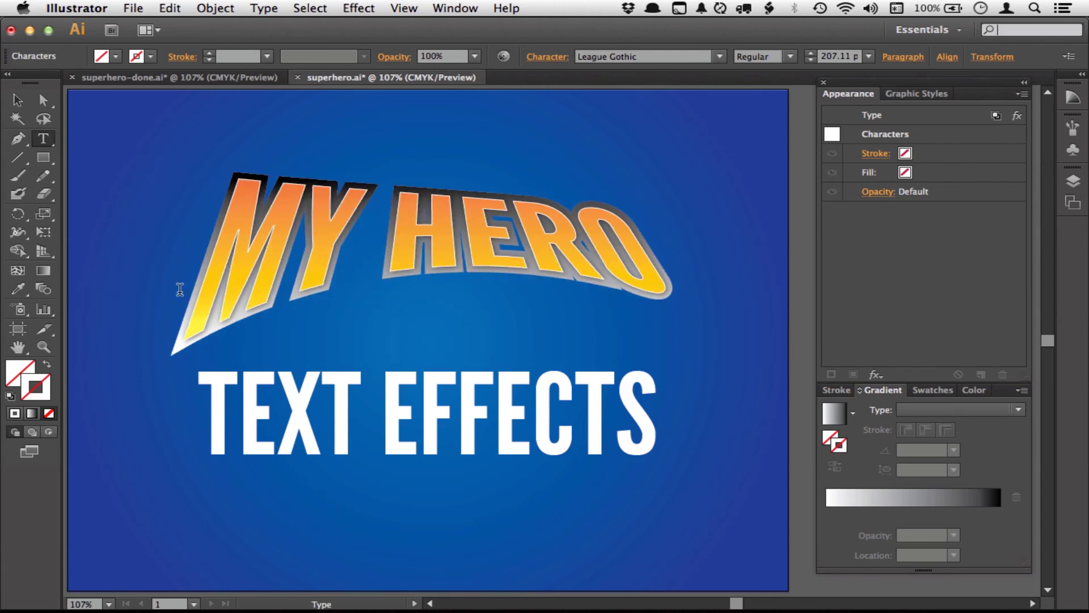
Change the text back to SUPERHERO, leave text editing and deselect it.
key("BackSpace")
key("BackSpace")
key("BackSpace")
type("SUP")
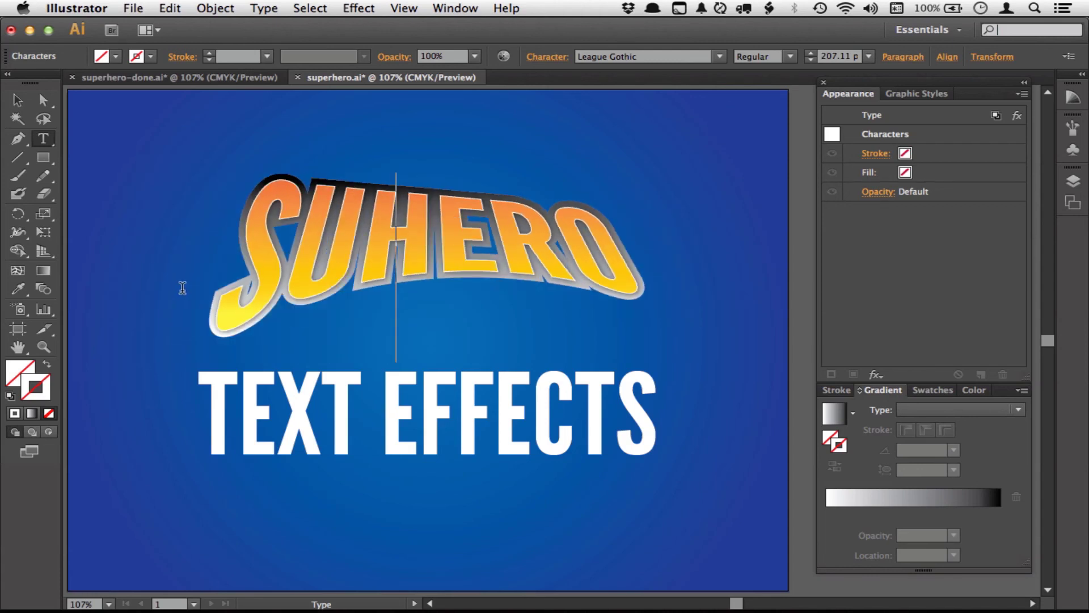
type("ER")
left_click(18, 100)
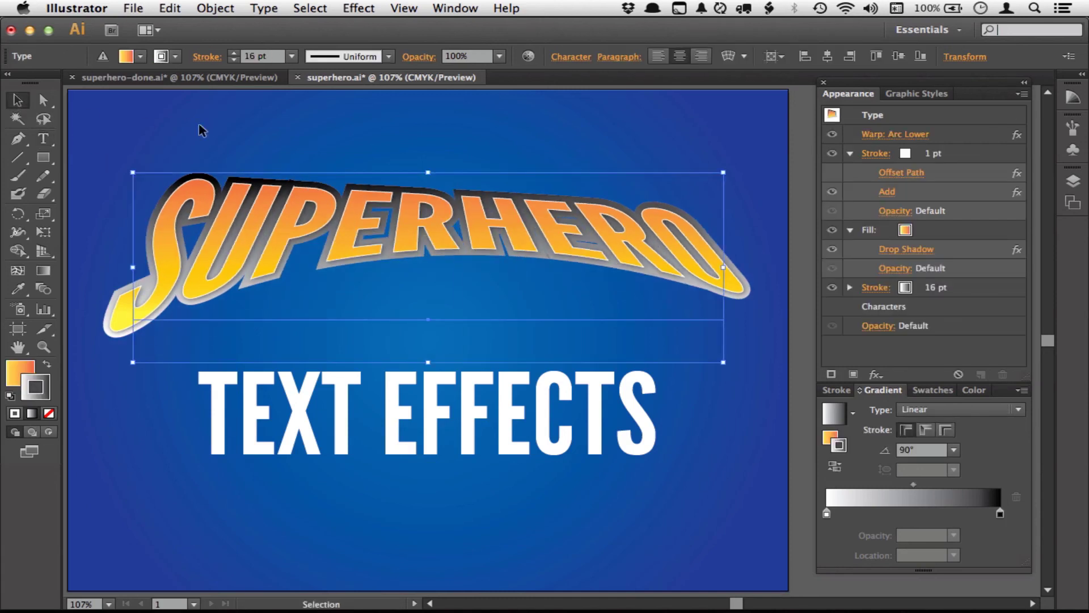
left_click(199, 124)
Set the character-level fill of TEXT EFFECTS to None and target its character-level stroke.
left_click(595, 437)
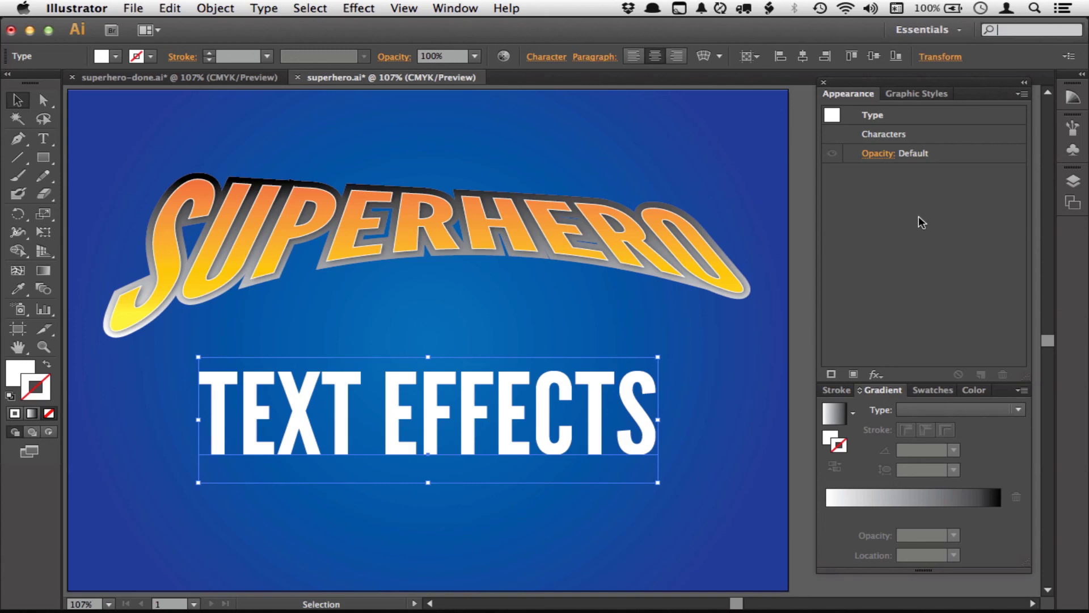
left_click(910, 138)
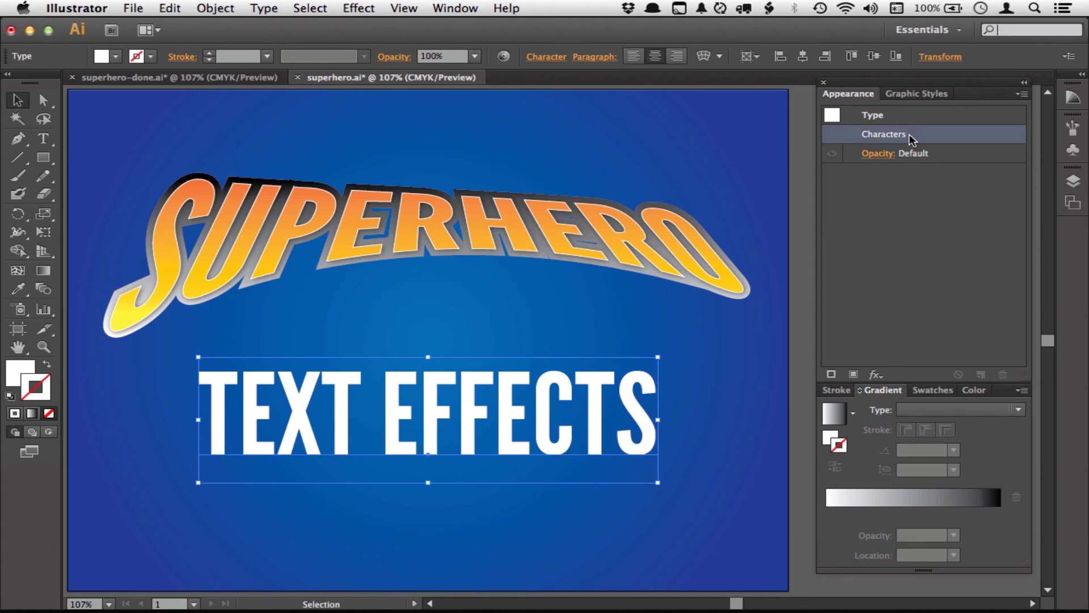
double_click(910, 138)
left_click(930, 173)
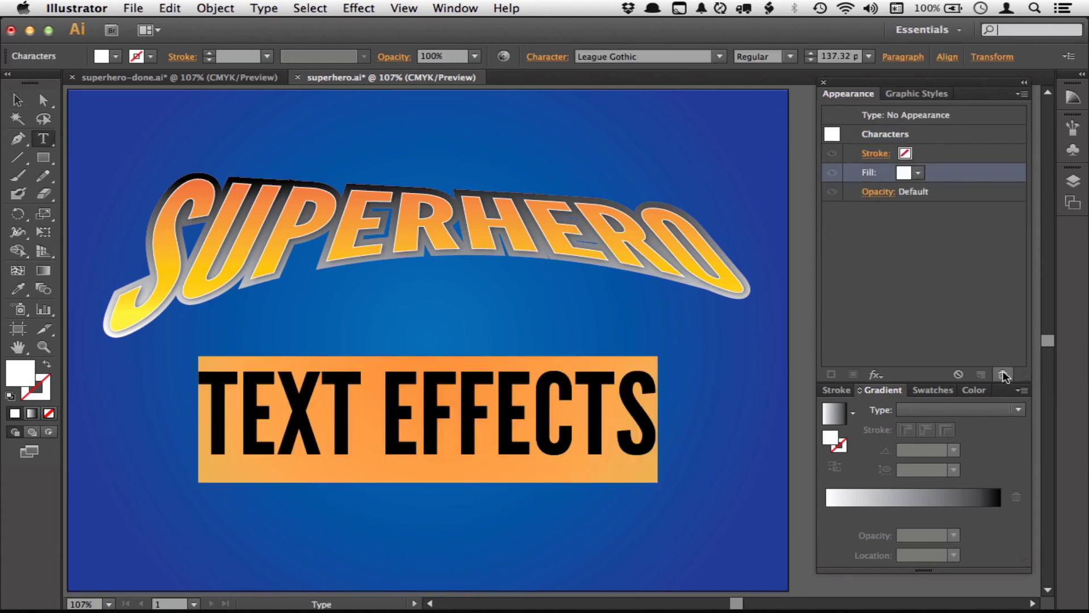
key("slash")
left_click(948, 152)
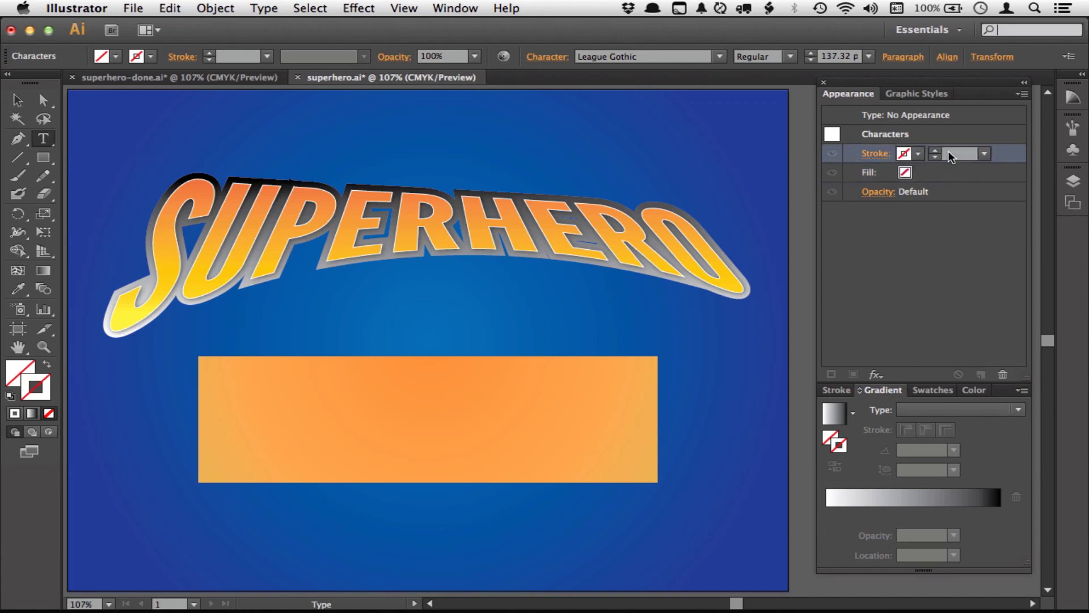
Add a new fill to the TEXT EFFECTS type object as a whole, using the yellow-to-orange gradient swatch.
left_click(868, 115)
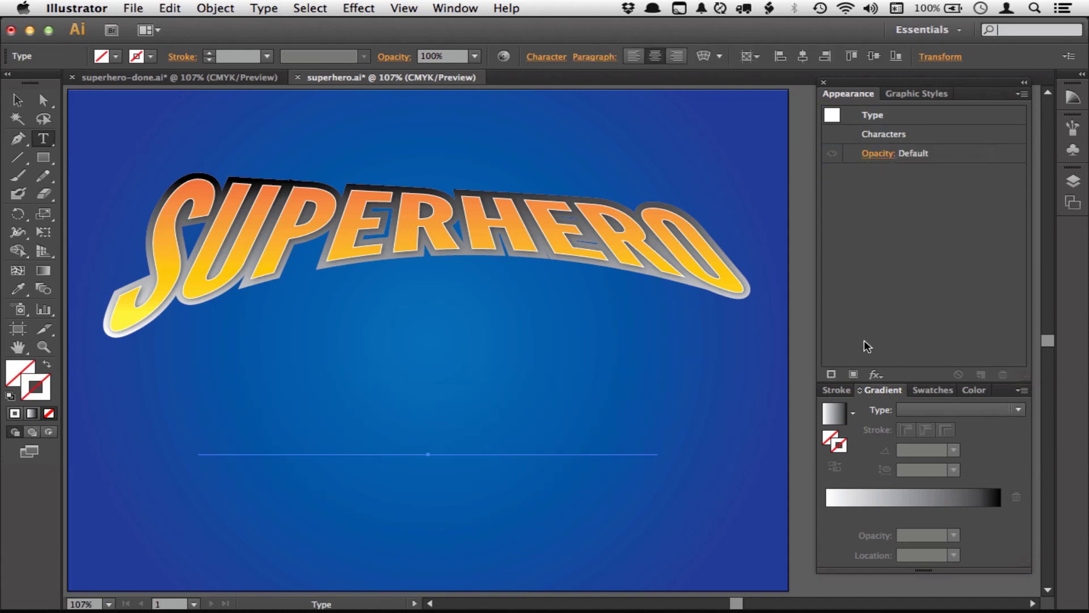
left_click(854, 374)
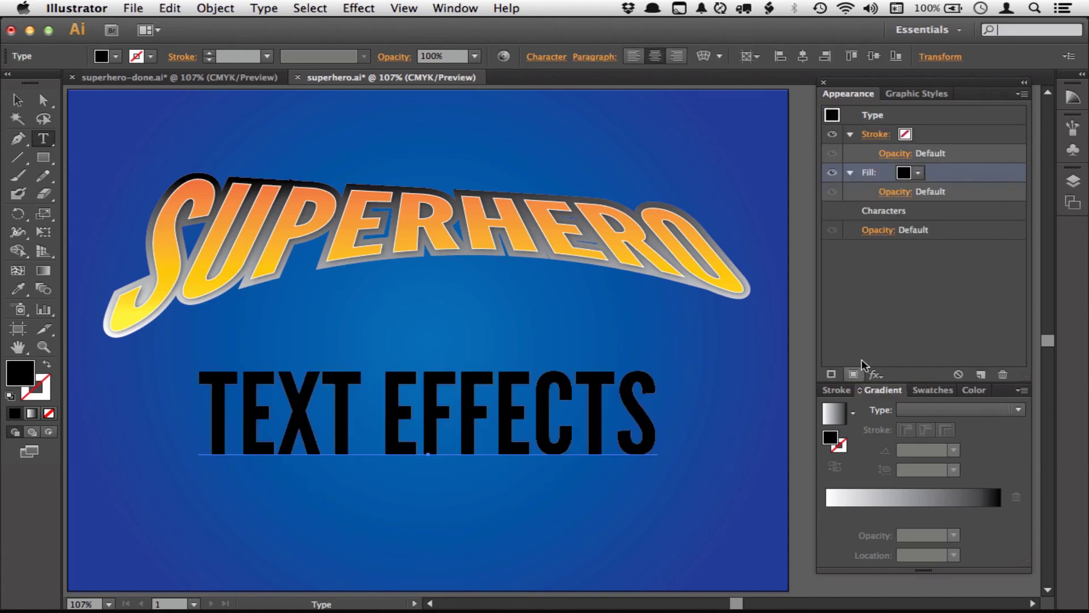
left_click(921, 172)
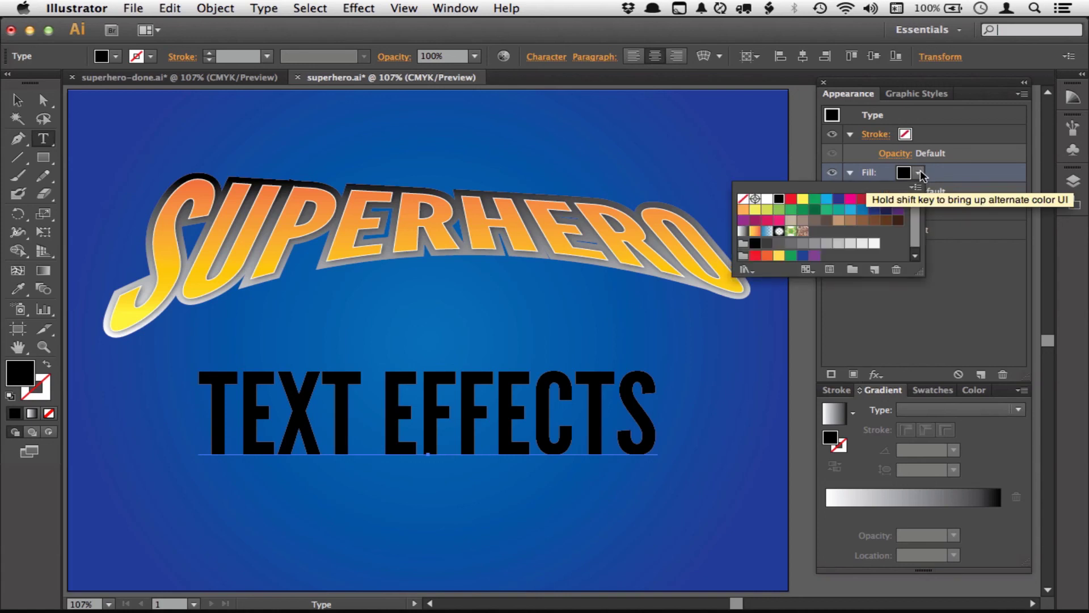
left_click(755, 232)
left_click(908, 301)
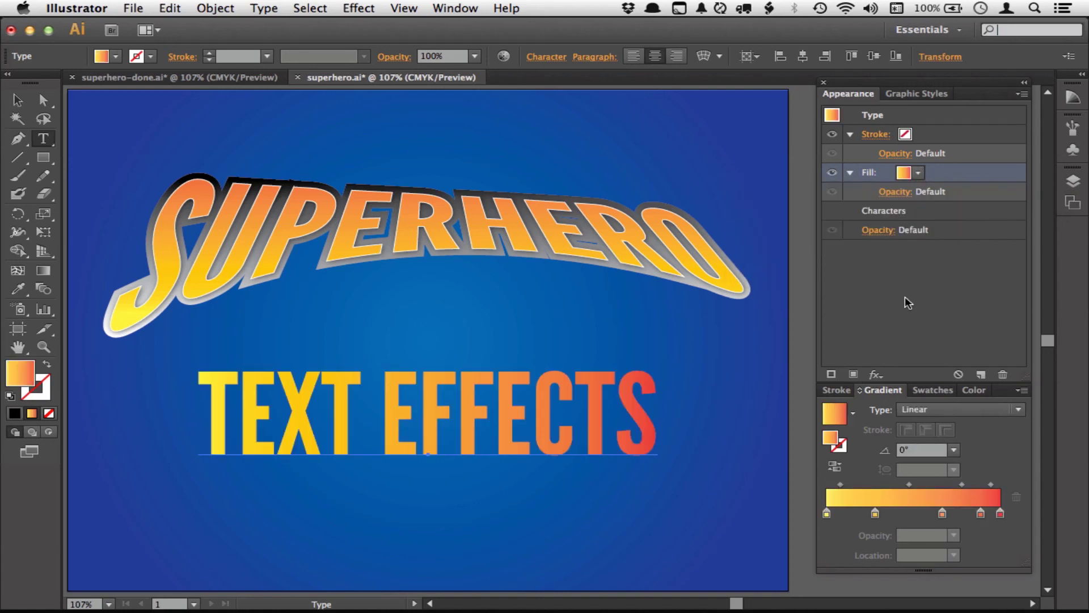
Redirect the gradient on TEXT EFFECTS to run vertically at 90°, from yellow at the base to red-orange at the top.
left_click(43, 270)
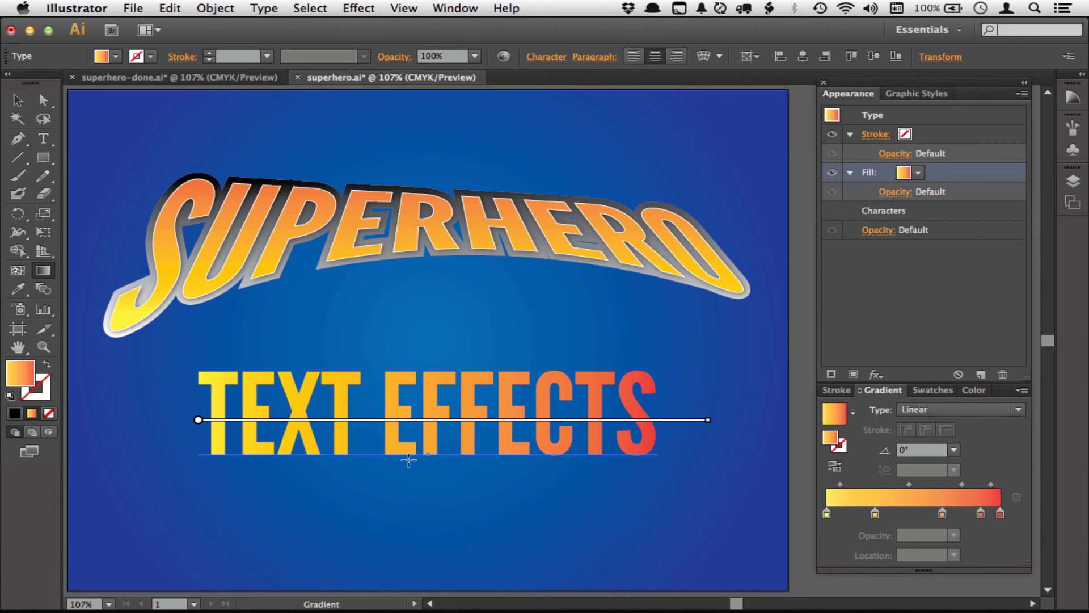
left_click_drag(409, 459, 408, 352)
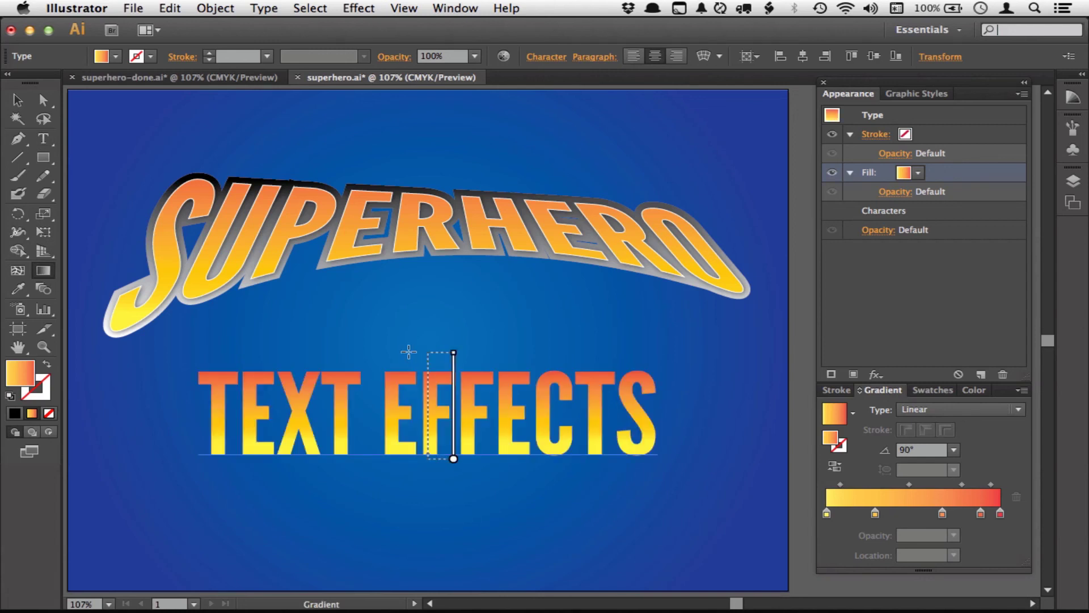
left_click(17, 99)
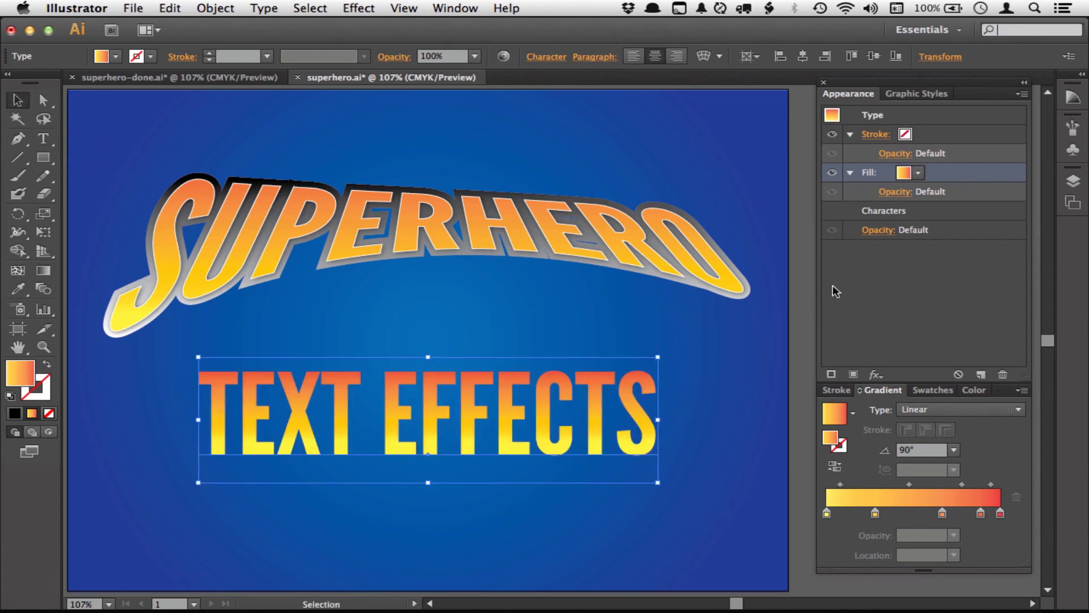
Collapse the stroke and fill attributes of TEXT EFFECTS, duplicate its gradient fill and target the lower fill.
left_click(849, 172)
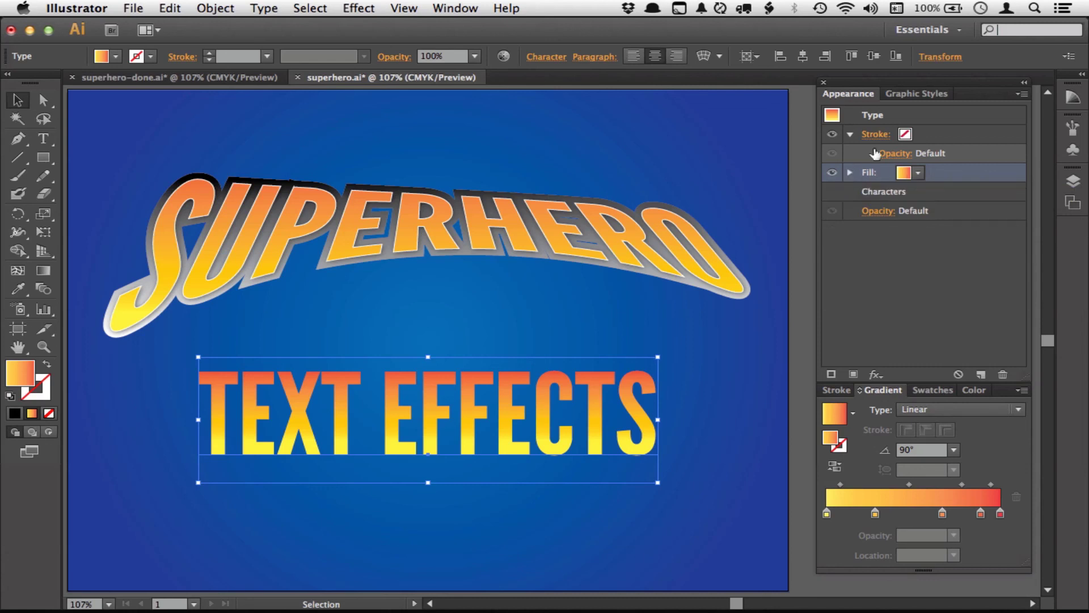
left_click(849, 134)
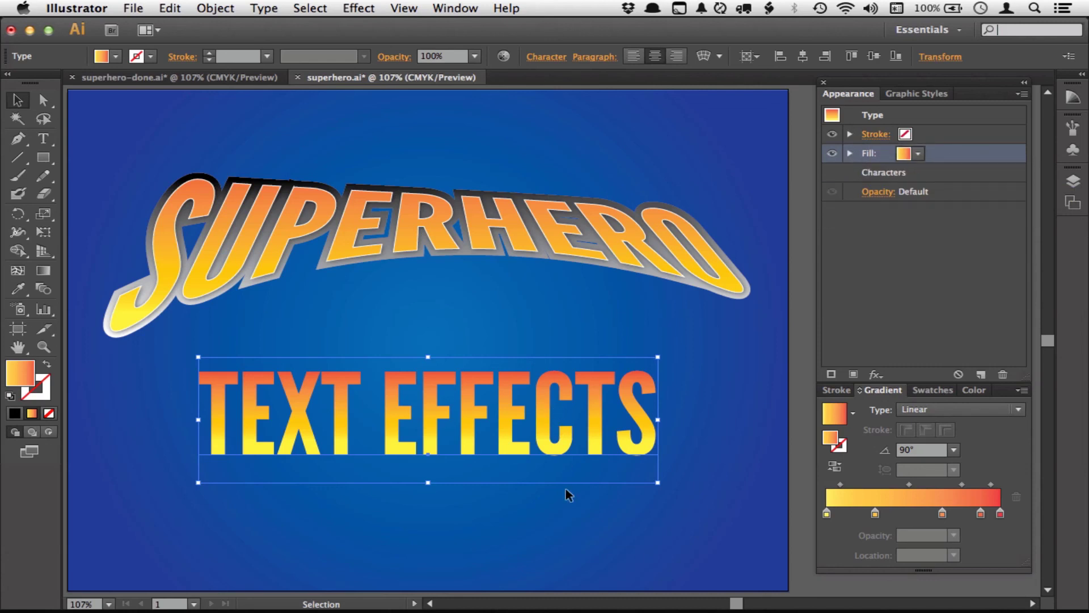
left_click(854, 374)
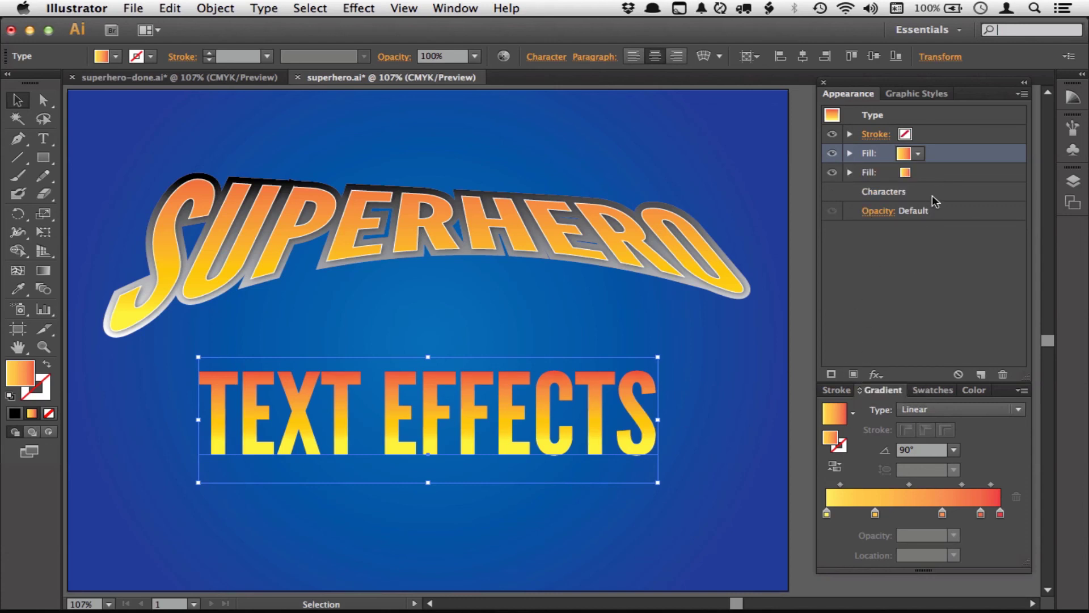
left_click(948, 171)
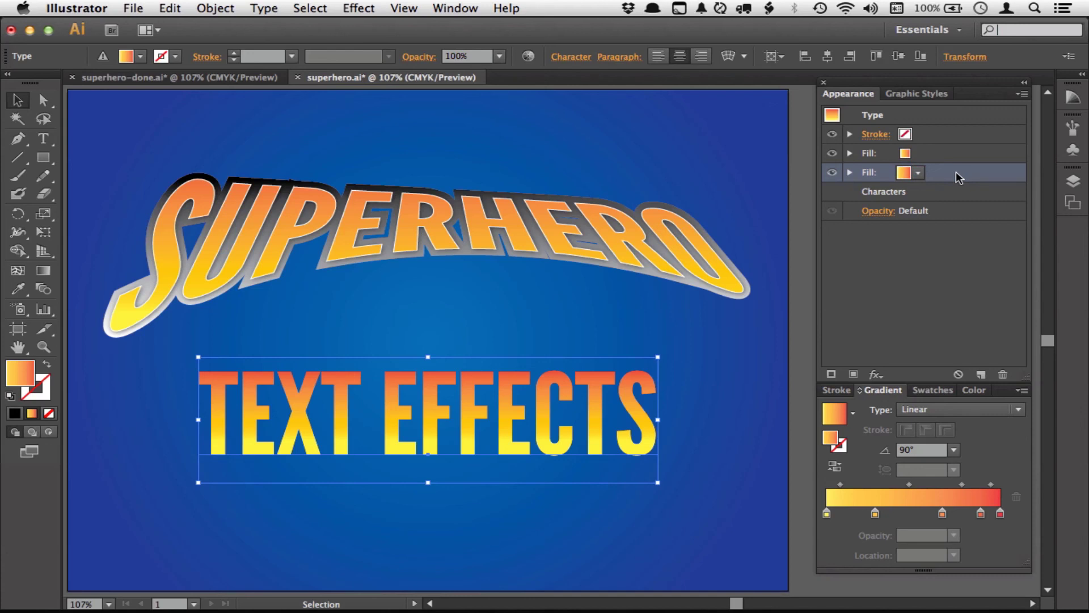
Start a previewed Transform effect on the lower fill, with Reflect Y on and the bottom-centre reference point, to mirror the text below its base.
left_click(876, 374)
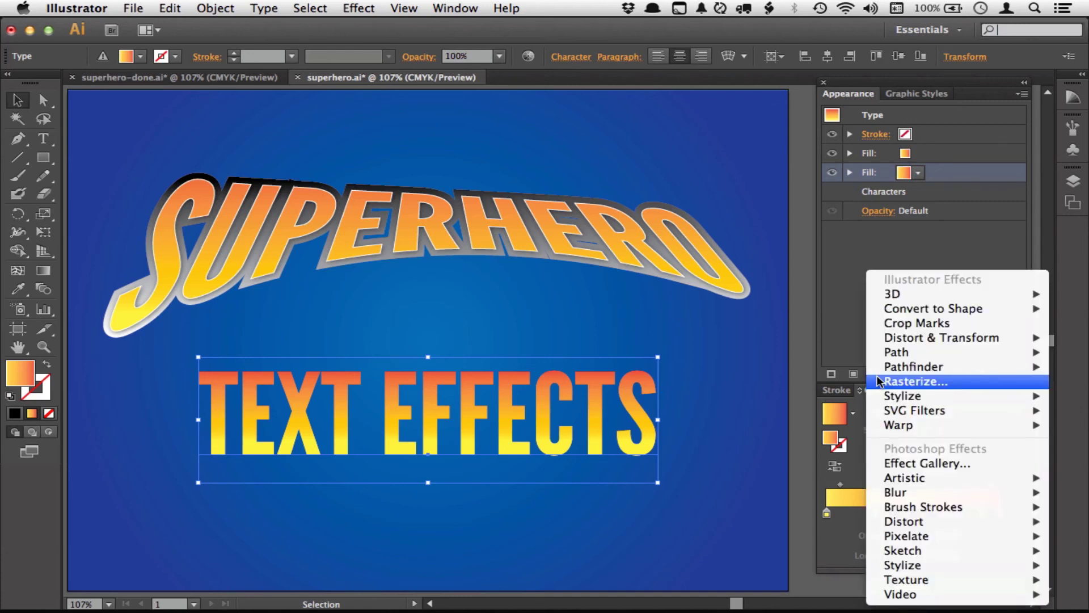
mouse_move(913, 340)
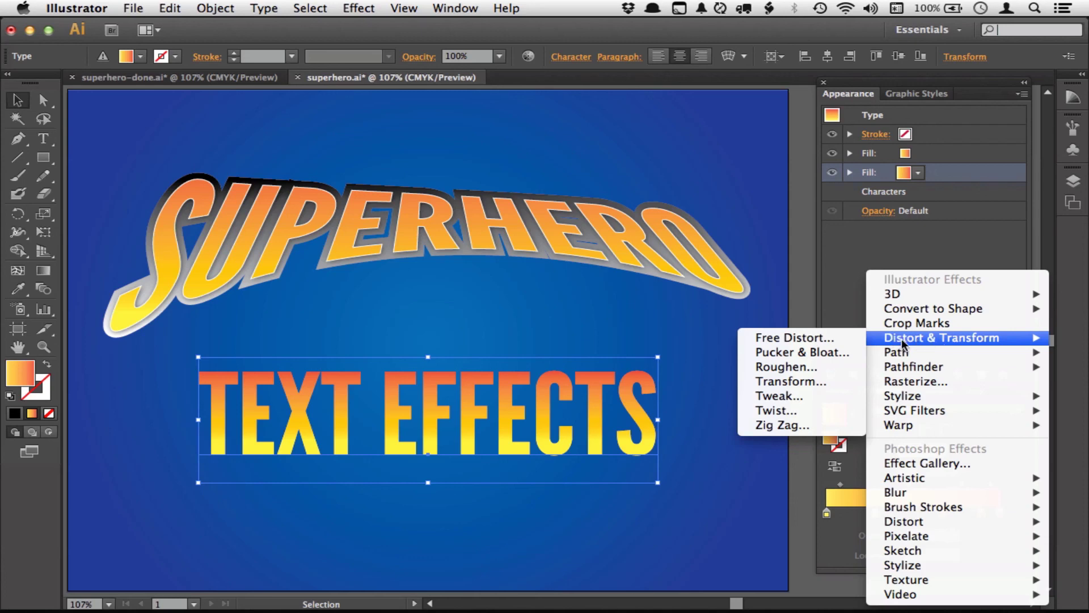
left_click(799, 382)
left_click(734, 453)
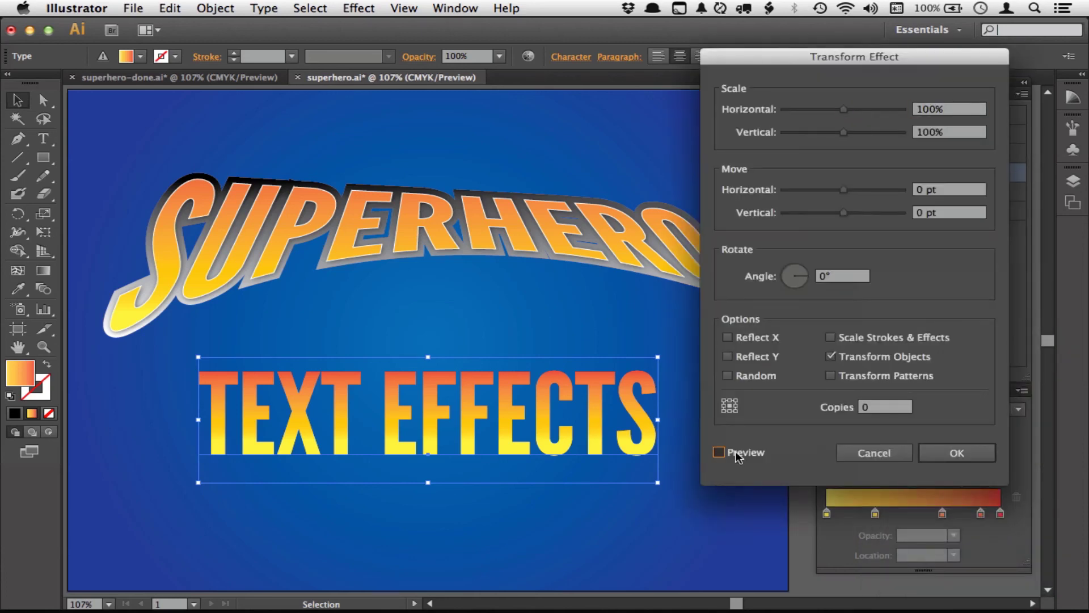
left_click(730, 356)
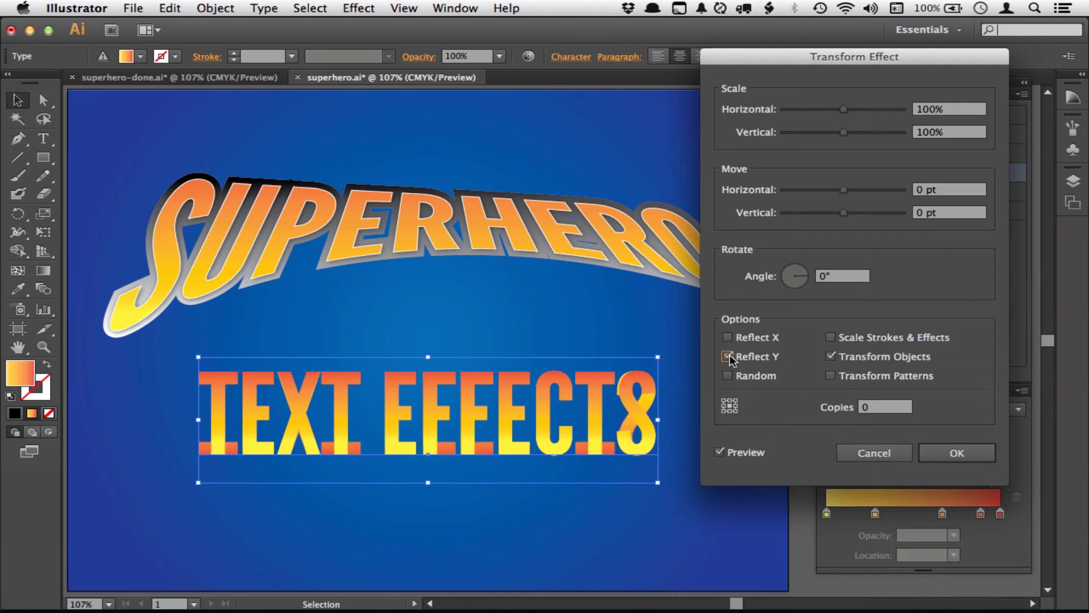
left_click(729, 356)
left_click(728, 356)
left_click(730, 410)
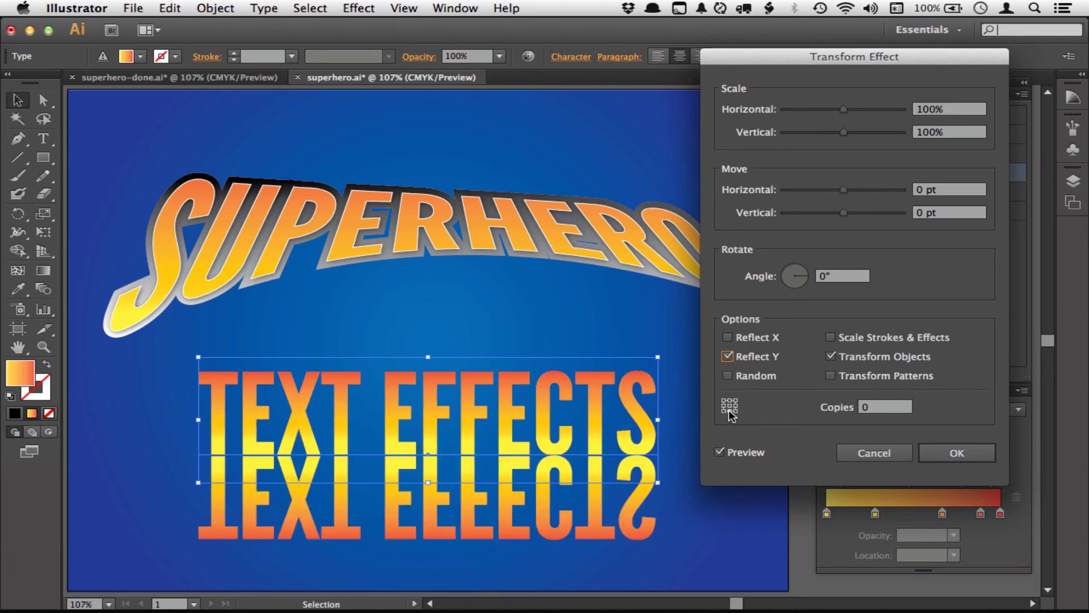
left_click(726, 356)
left_click(726, 356)
Move the mirrored fill vertically by -2 pt, scale it to 53% vertically and apply the Transform effect.
left_click_drag(844, 216, 843, 215)
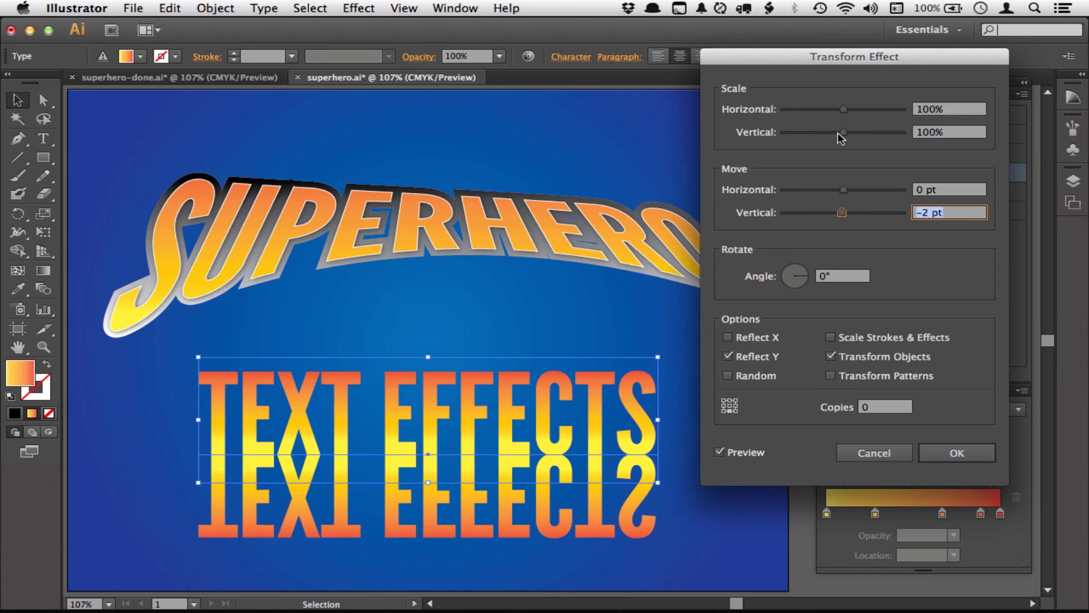
left_click_drag(843, 133, 815, 134)
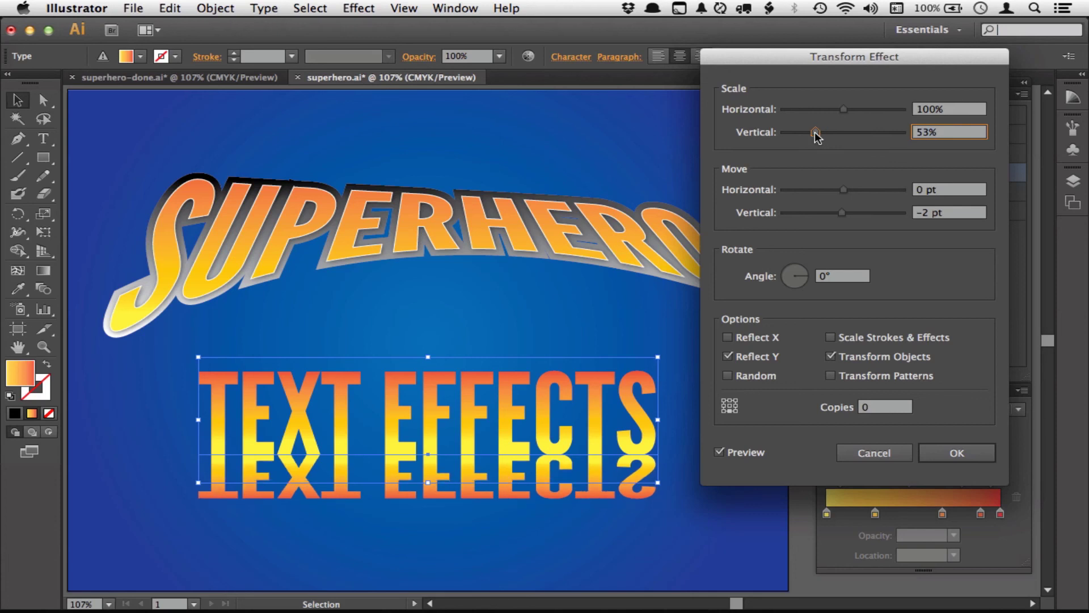
left_click(959, 452)
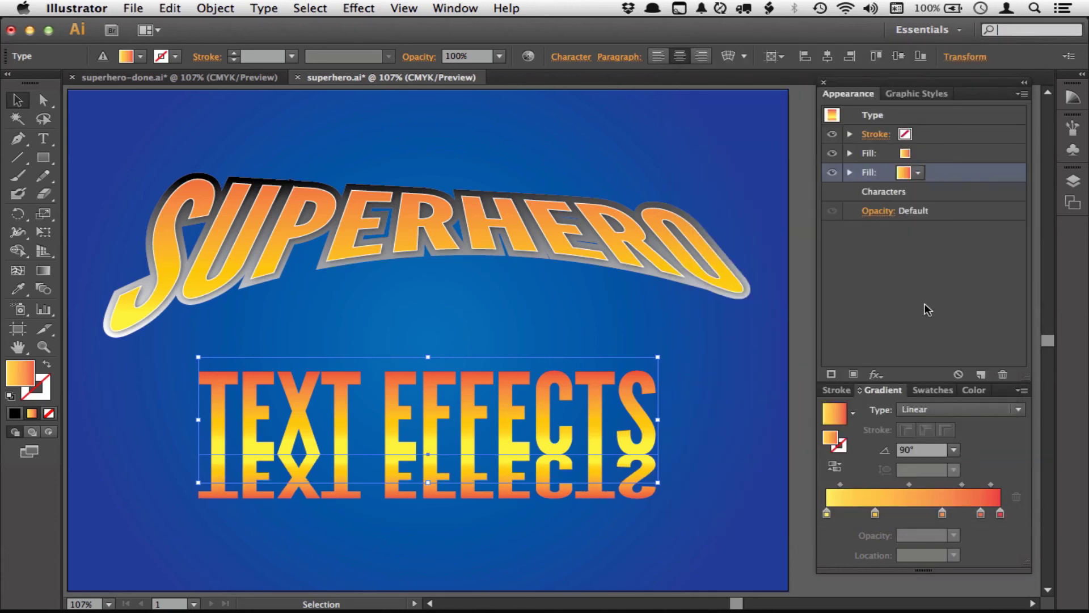
Set the opacity of the lower, reflected fill to 60%.
left_click(849, 172)
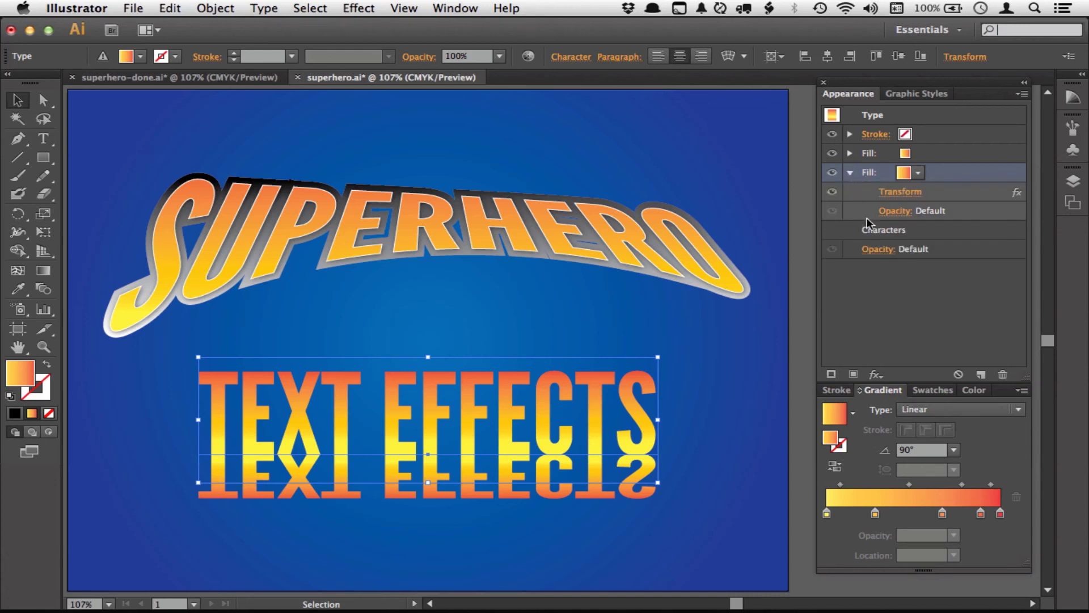
left_click(895, 211)
left_click(900, 240)
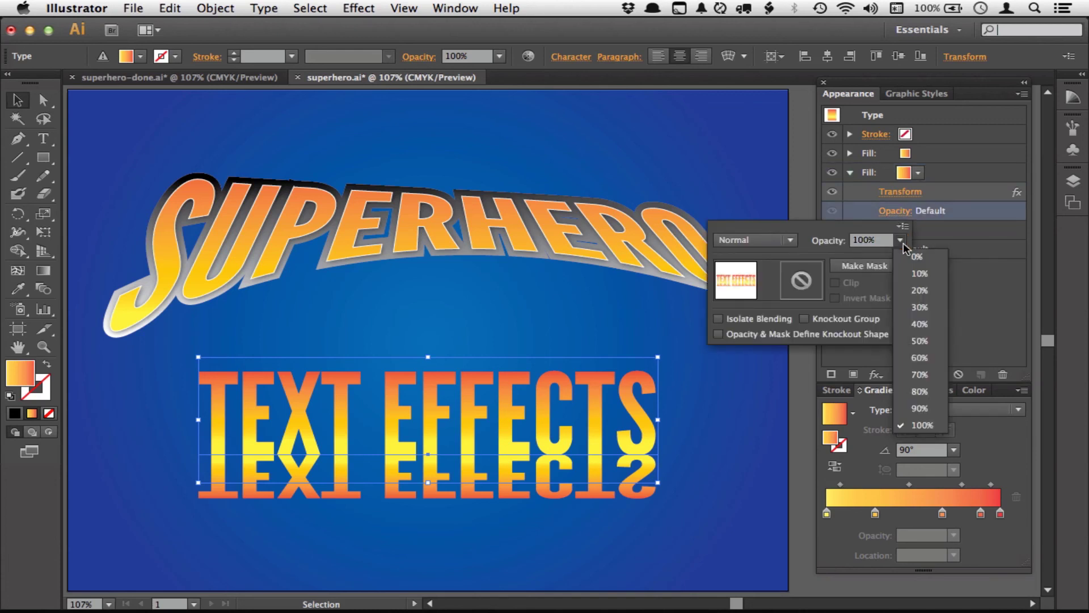
left_click(923, 354)
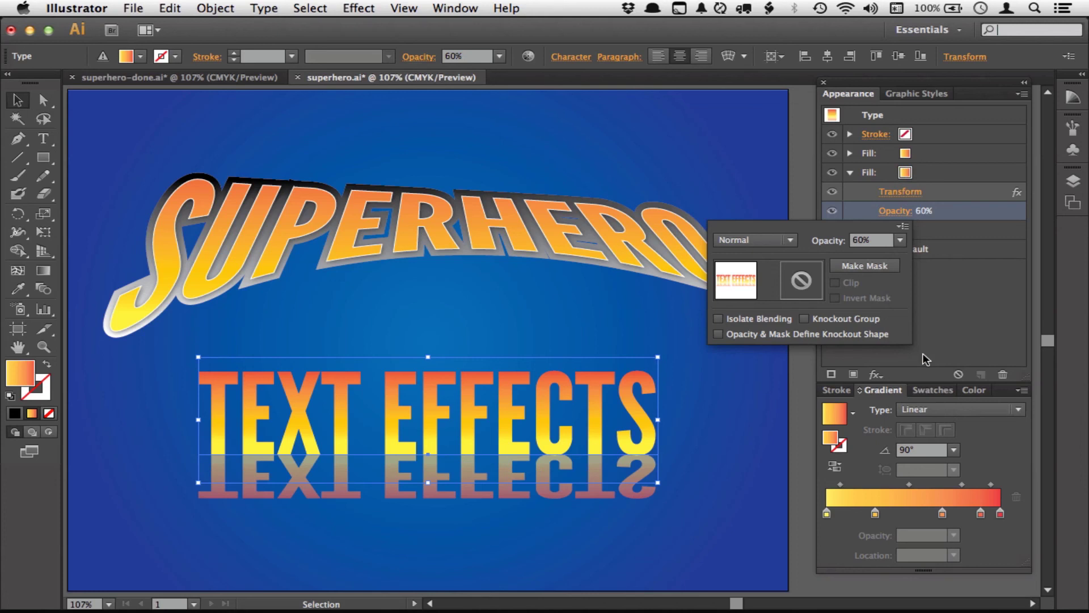
left_click(957, 295)
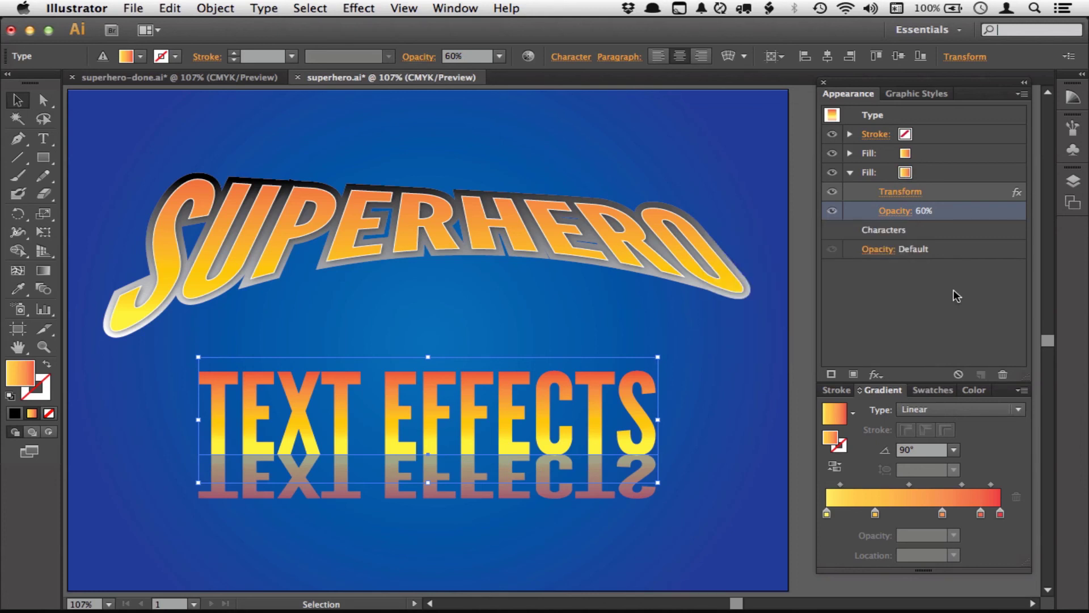
left_click(957, 295)
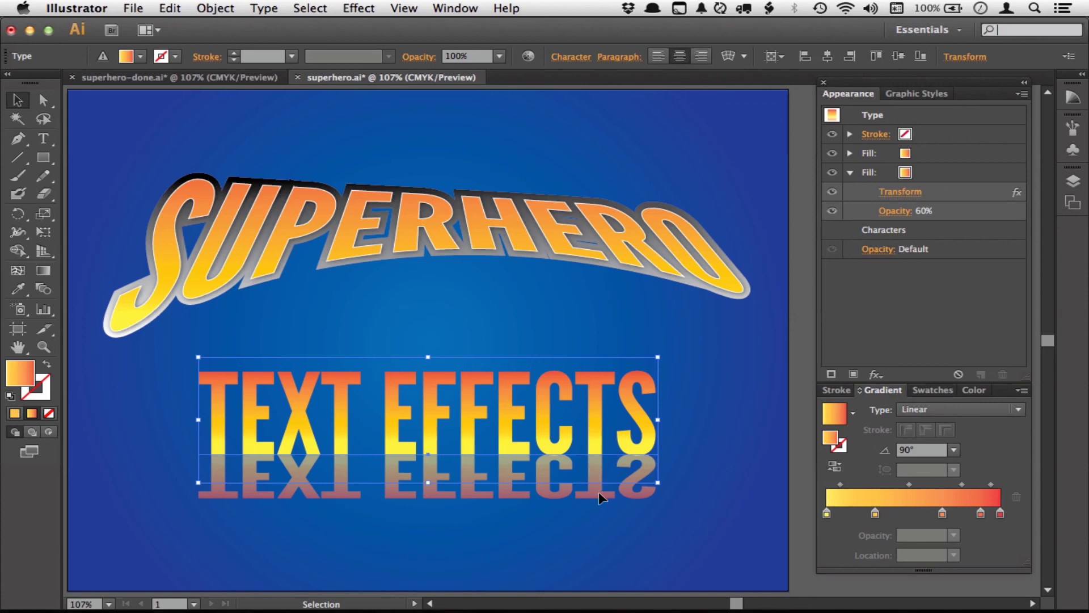
Set the reflected fill's gradient stop at 28.09% to 90% opacity and the stop at 66.85% to 40% opacity.
left_click(875, 513)
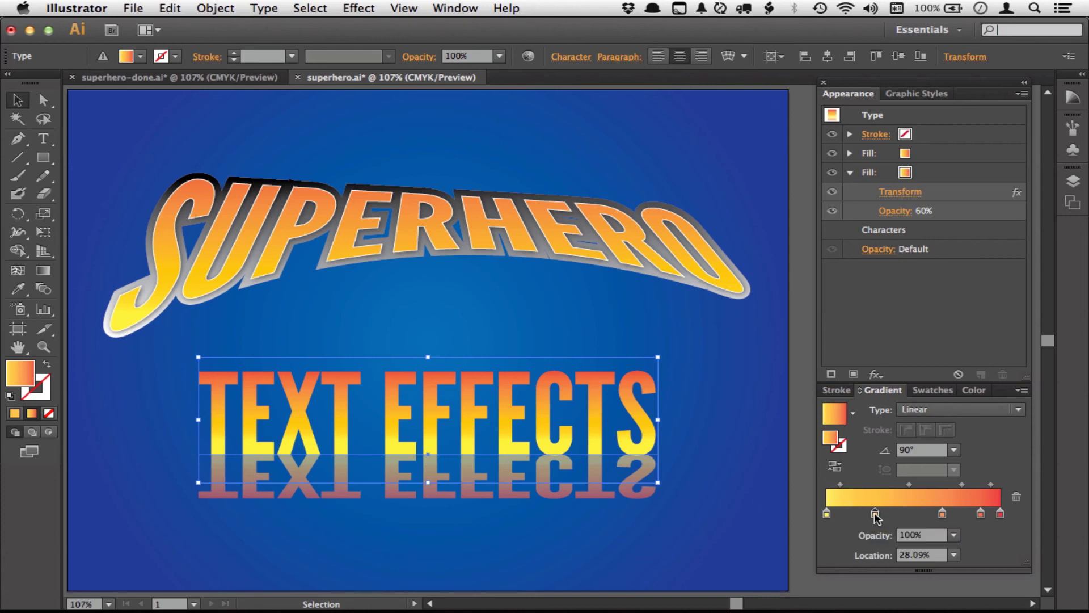
left_click(953, 535)
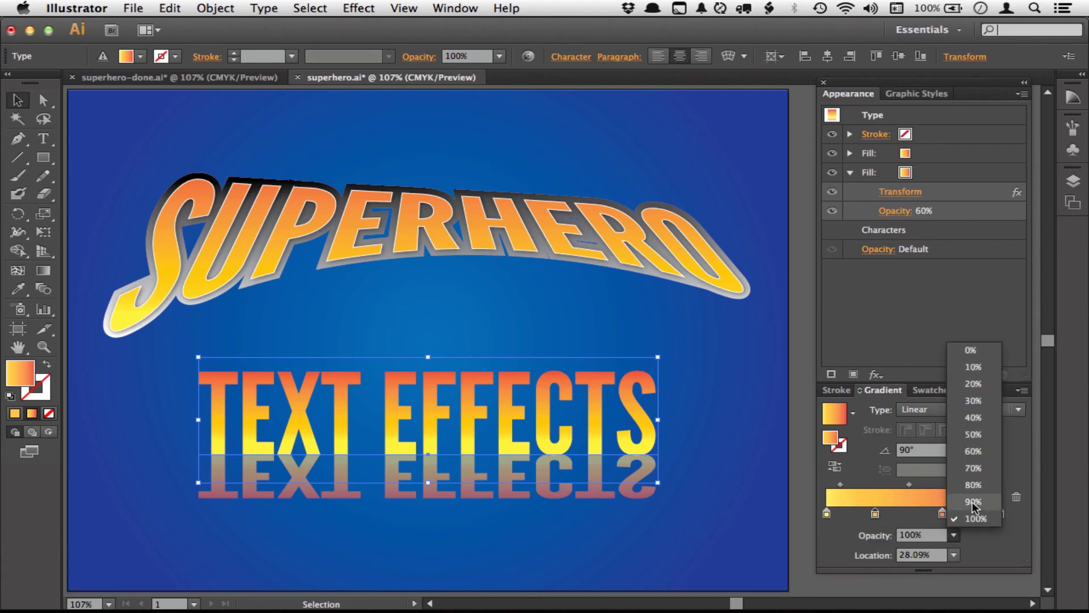
left_click(973, 506)
left_click(942, 514)
left_click(953, 535)
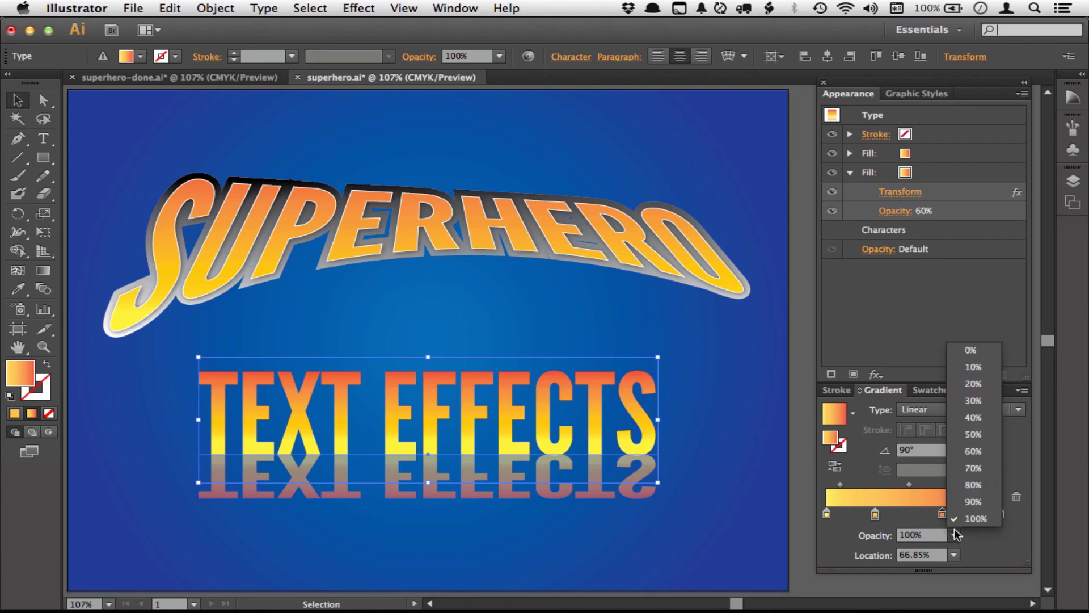
left_click(973, 417)
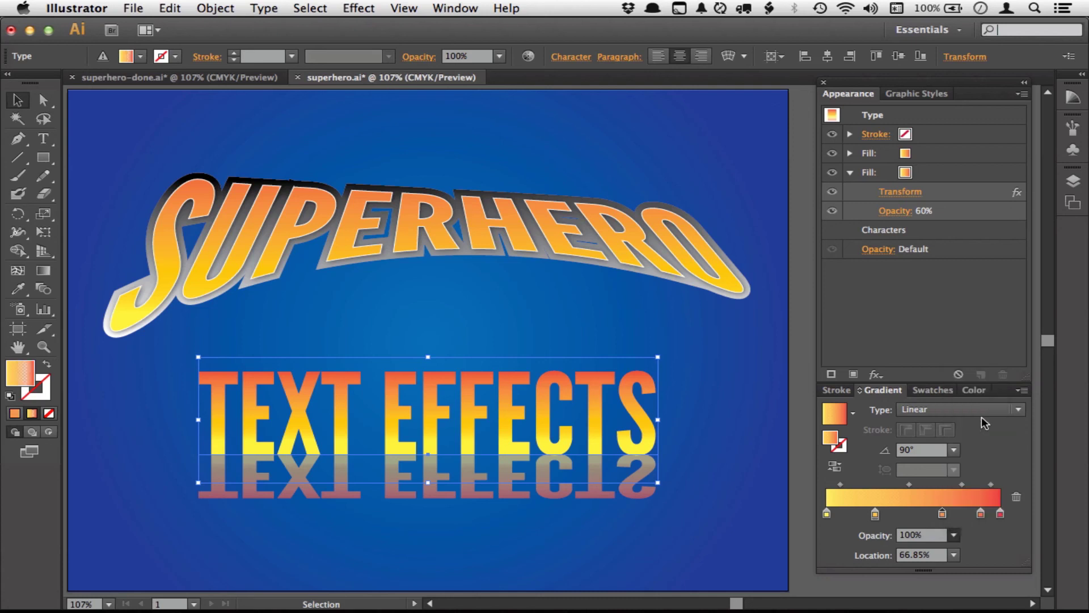
Set the last two gradient stops of the reflected fill to 0% opacity and deselect the text.
left_click(980, 513)
left_click(953, 535)
left_click(975, 345)
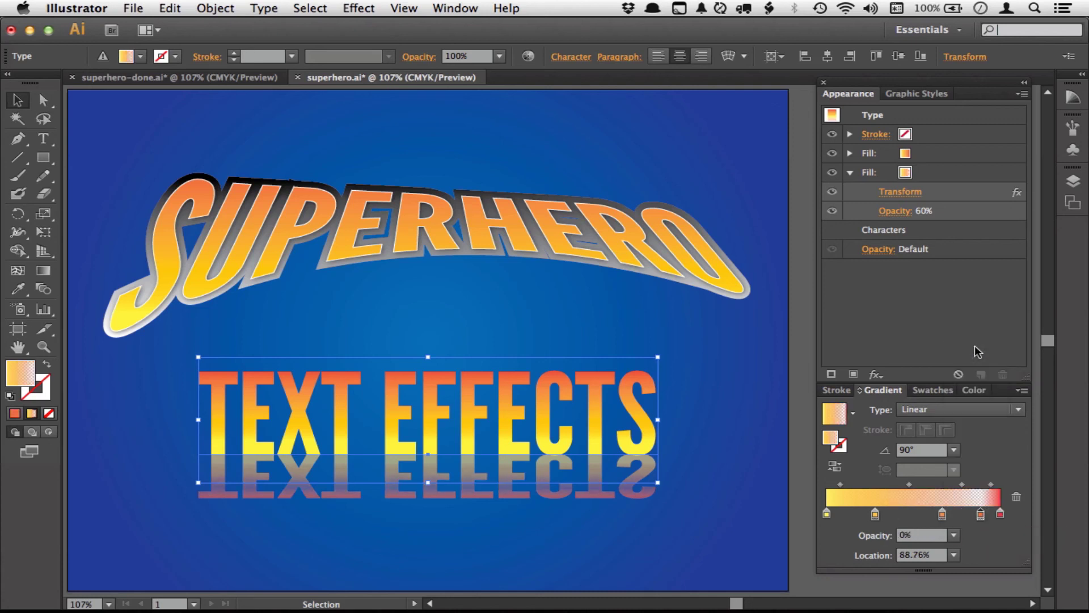
left_click(1000, 513)
left_click(953, 535)
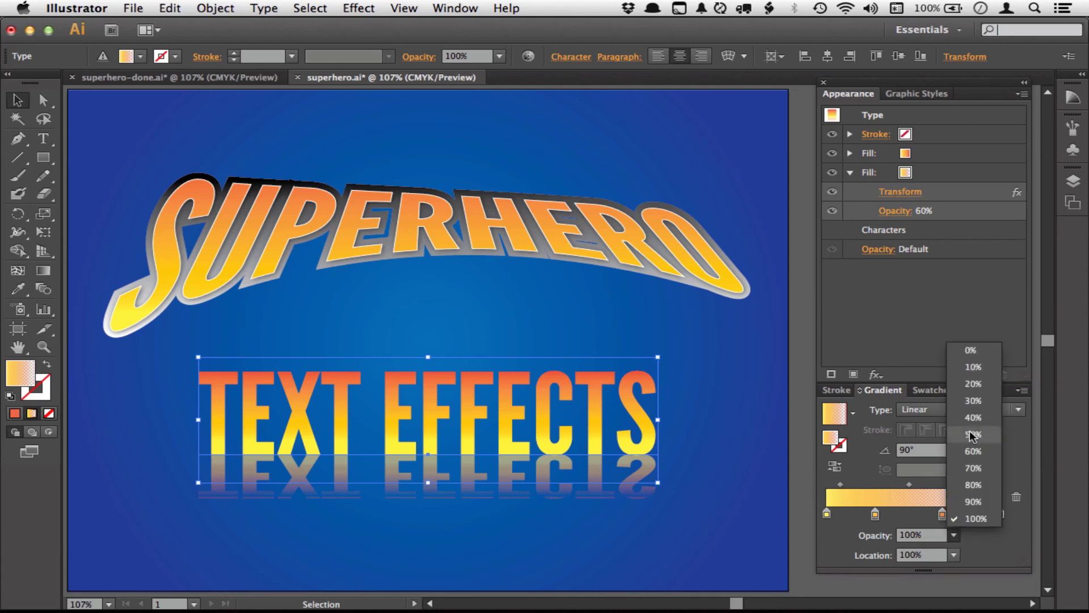
left_click(971, 350)
left_click(766, 427)
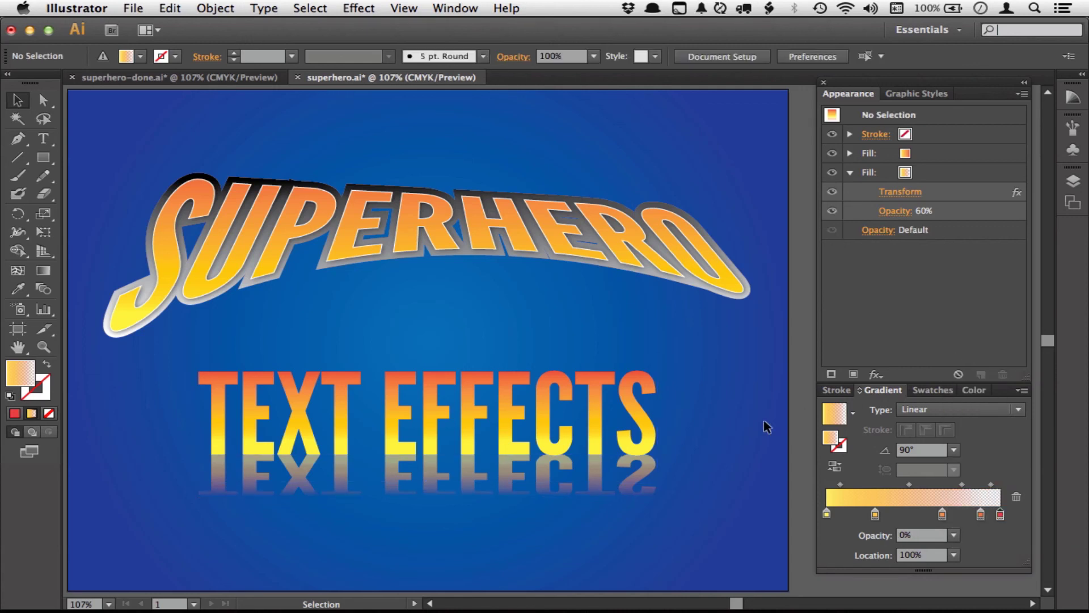
Replace the word TEXT with LIVE! in the reflected type object, leave text editing and deselect it.
key("t")
left_click(330, 422)
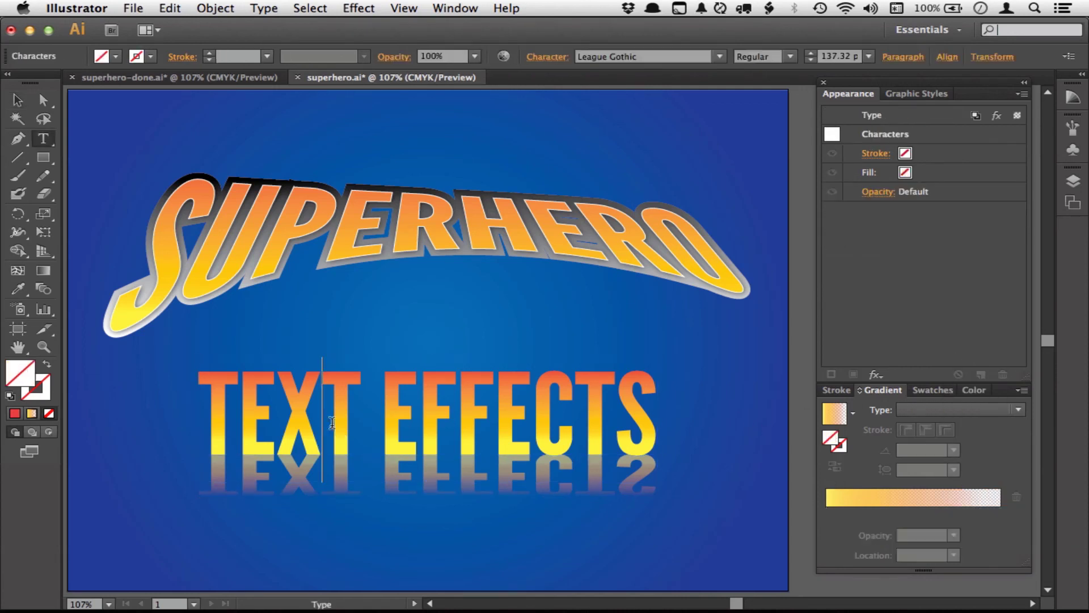
left_click_drag(361, 414, 165, 413)
type("LIVEd")
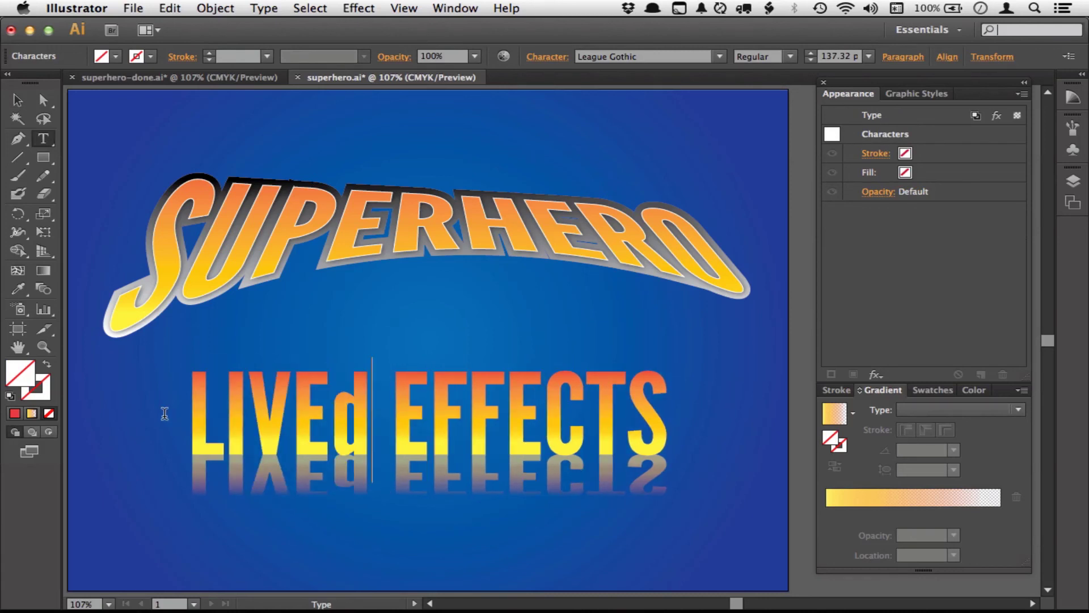
key("BackSpace")
type("!")
key("Escape")
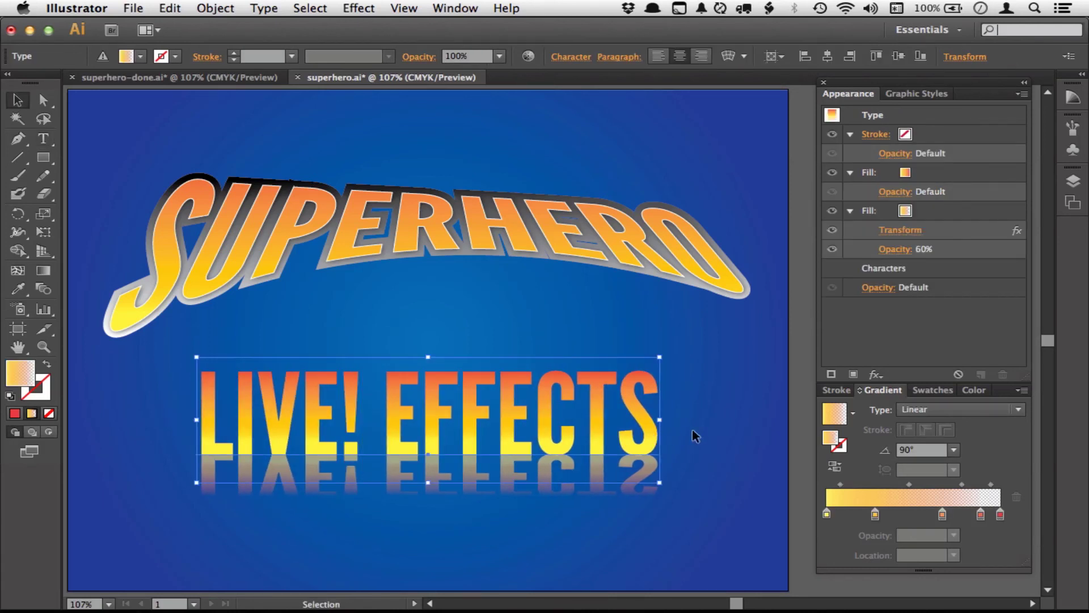
left_click(709, 436)
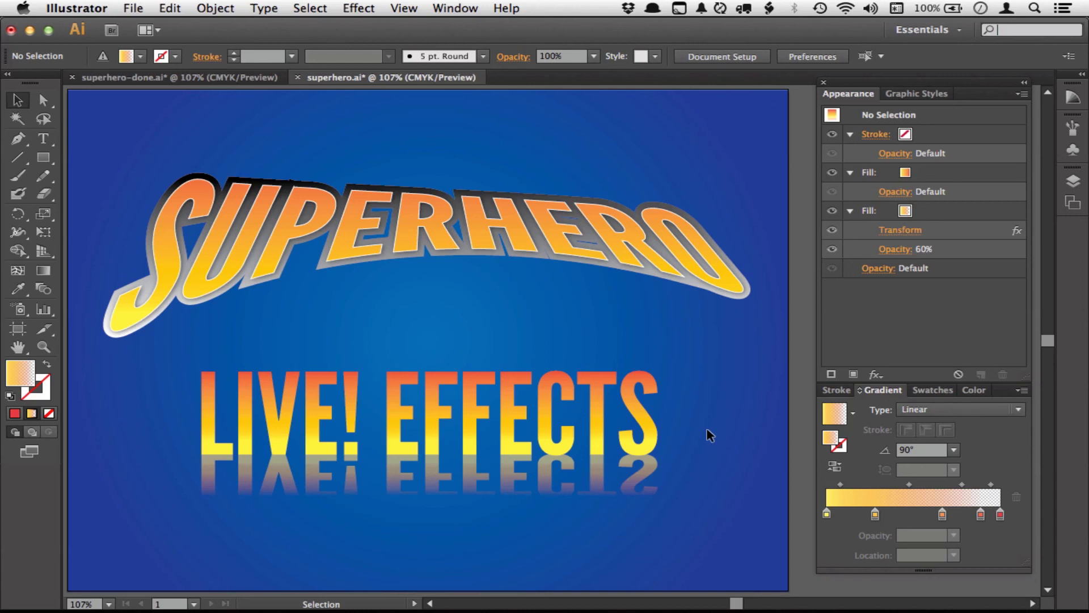